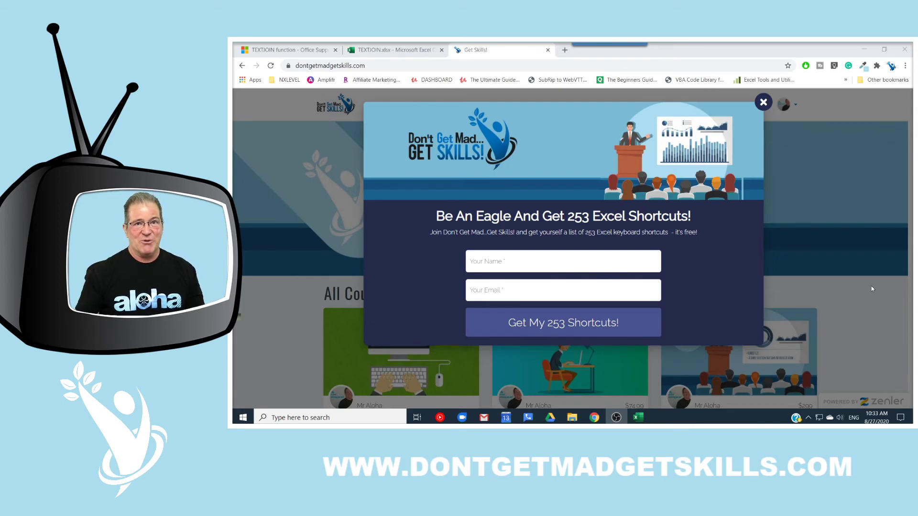
Step: Dismiss the Excel shortcuts signup popup and go to the WEBINARS page
click(524, 63)
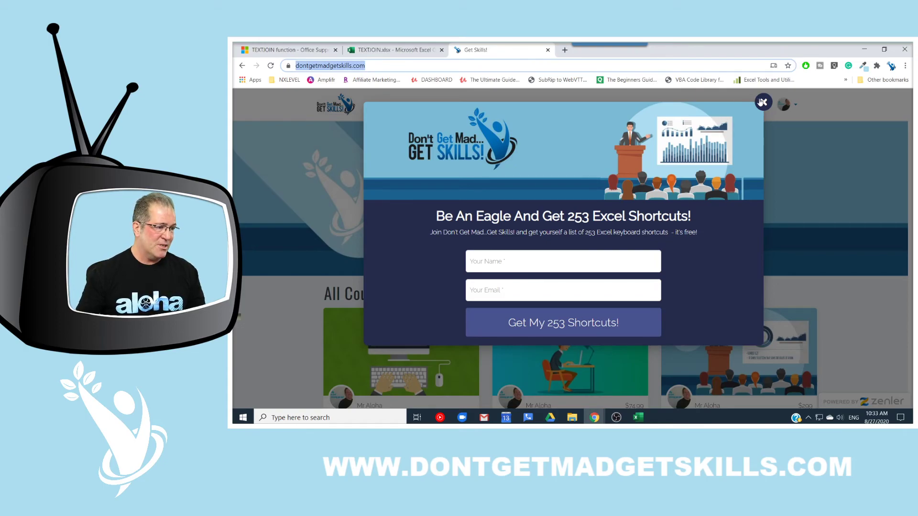
click(763, 101)
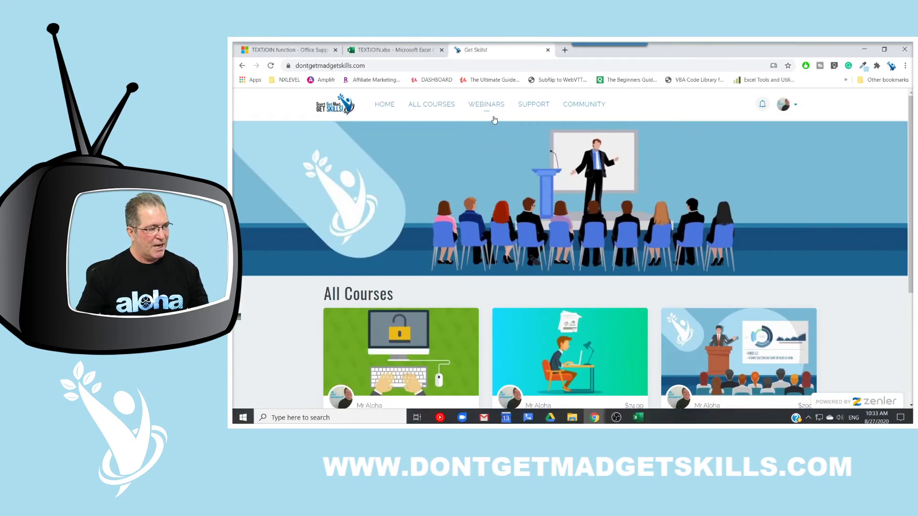
click(496, 109)
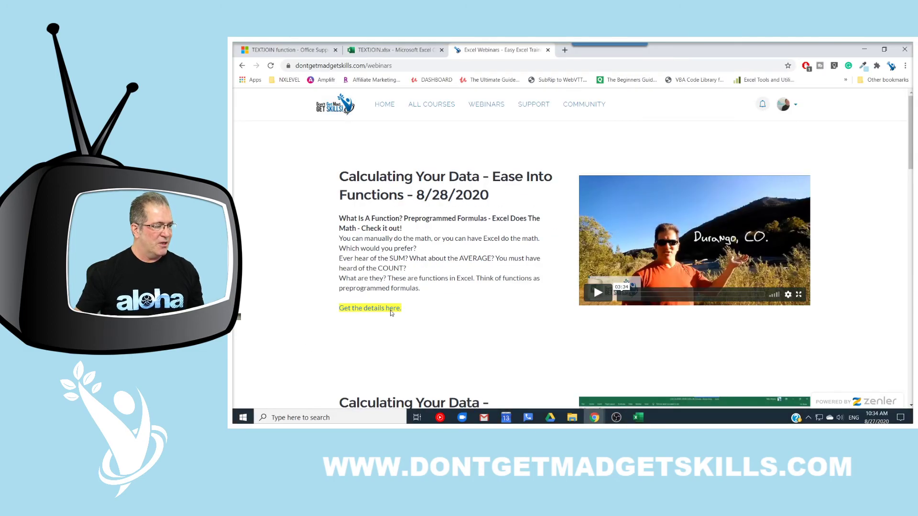
Step: View the Calculating Your Data webinar details, then close that registration tab
click(391, 309)
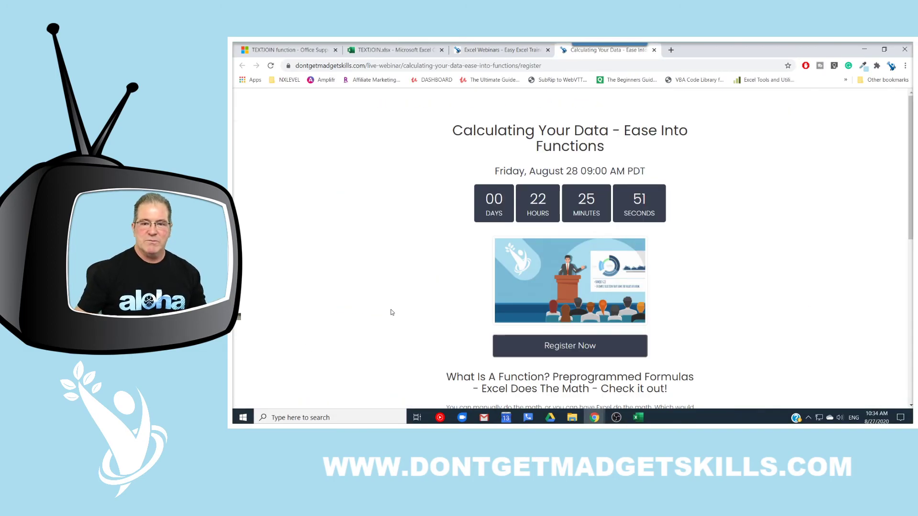
scroll(433, 292, down, 3)
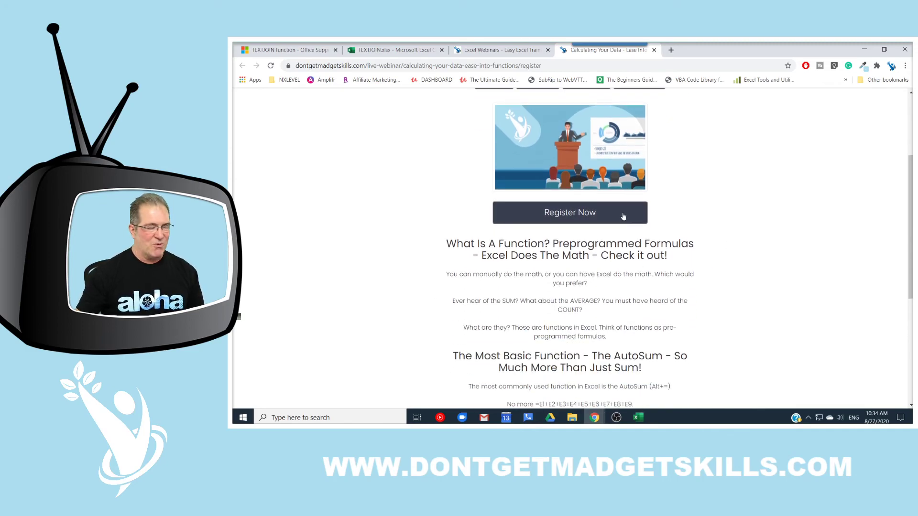
click(653, 50)
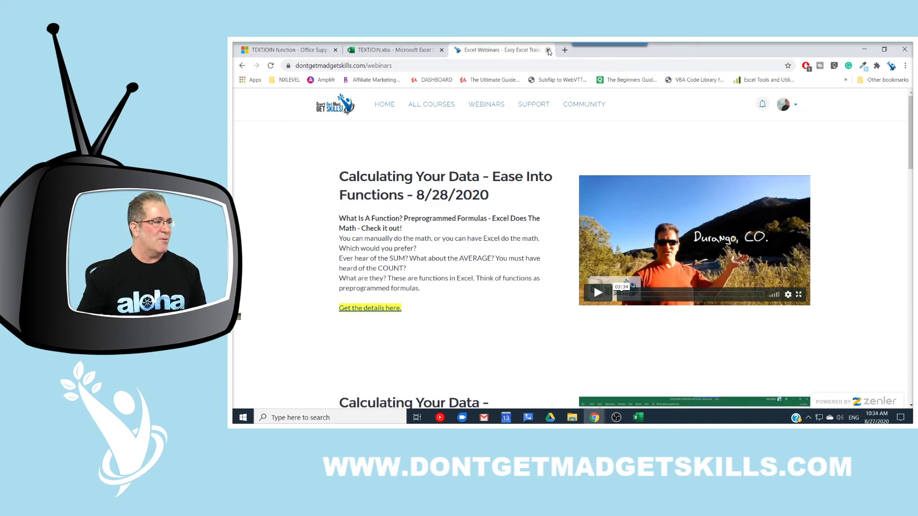
click(638, 417)
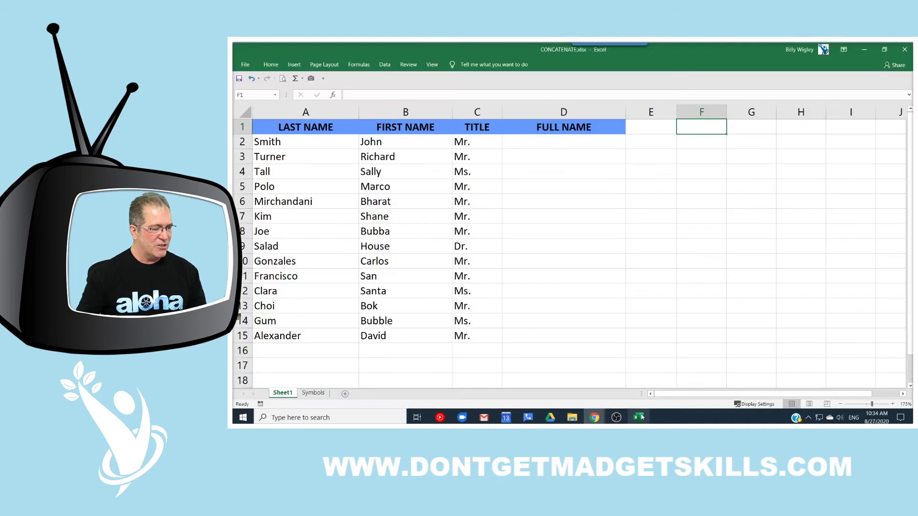
click(571, 141)
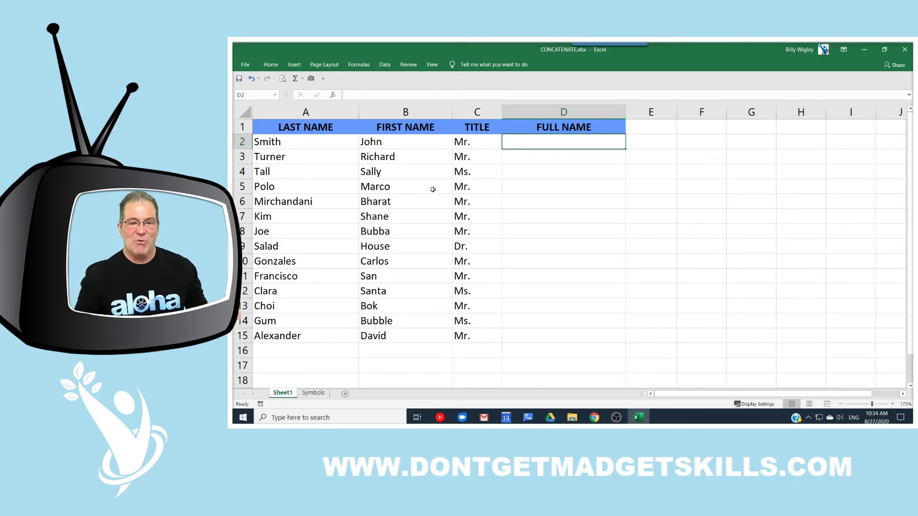
mouse_move(245, 129)
mouse_down()
mouse_move(344, 208)
mouse_move(353, 348)
mouse_move(452, 282)
mouse_move(450, 123)
mouse_move(456, 297)
mouse_move(497, 286)
mouse_move(485, 125)
mouse_up()
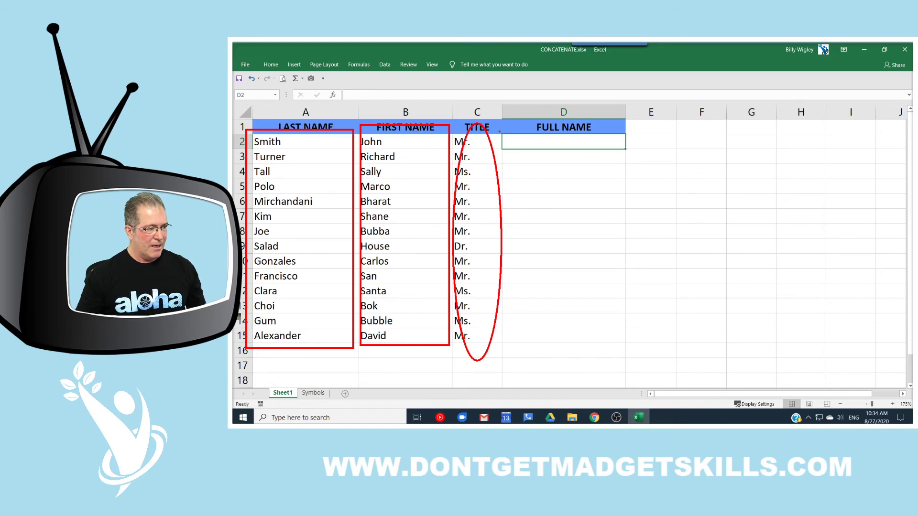
mouse_move(502, 128)
mouse_down()
mouse_move(539, 141)
mouse_move(634, 289)
mouse_move(625, 349)
mouse_up()
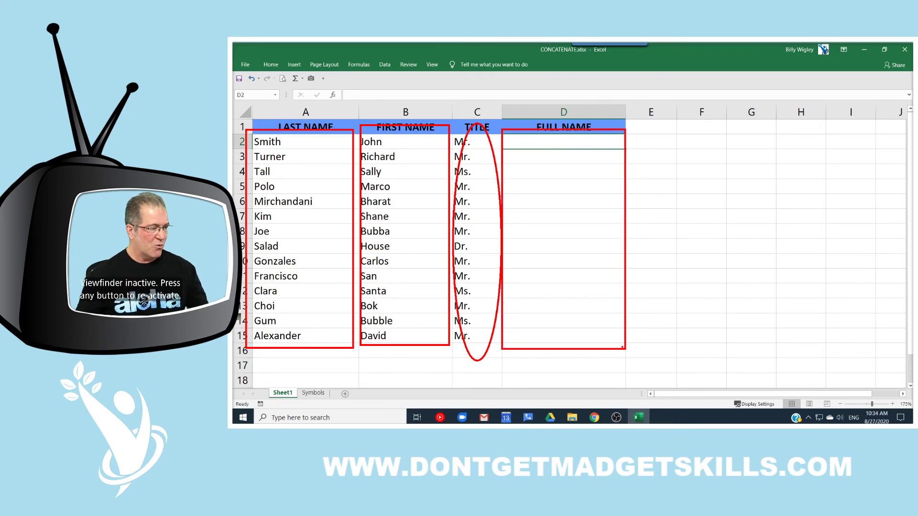
key(Escape)
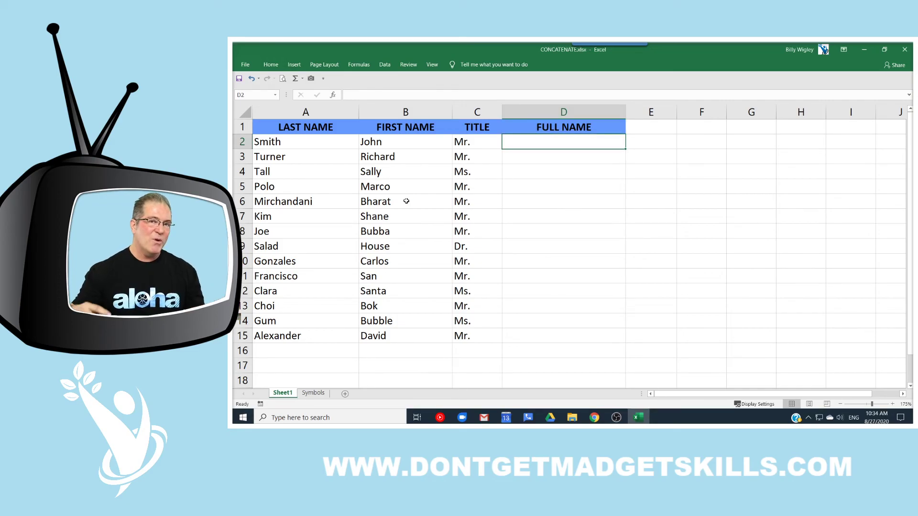
click(313, 393)
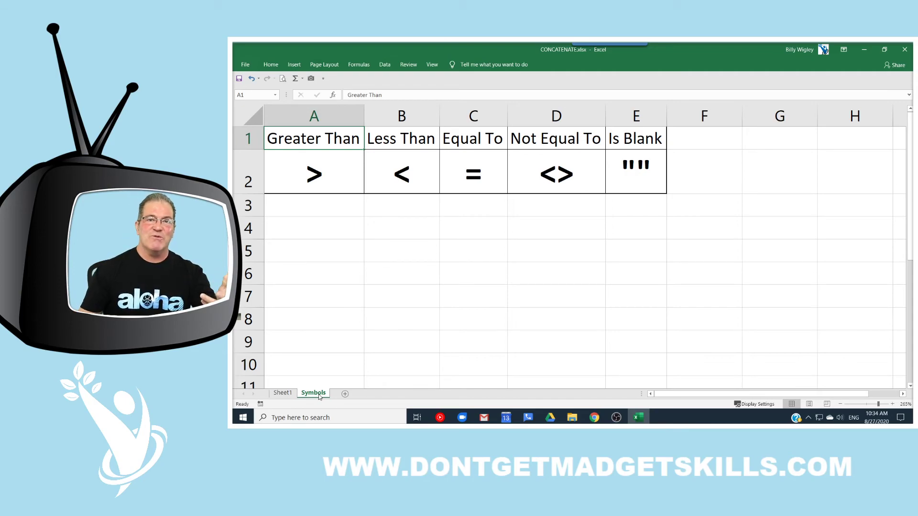
click(327, 182)
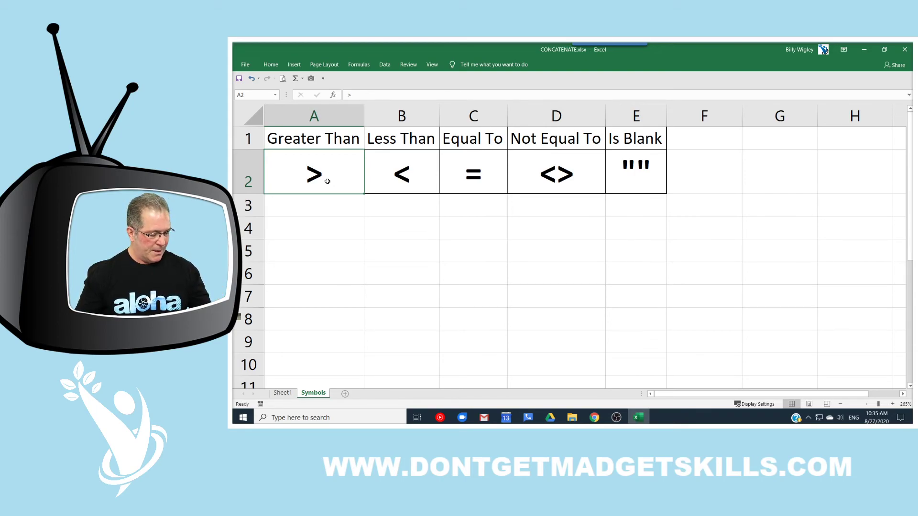
drag(283, 153, 332, 194)
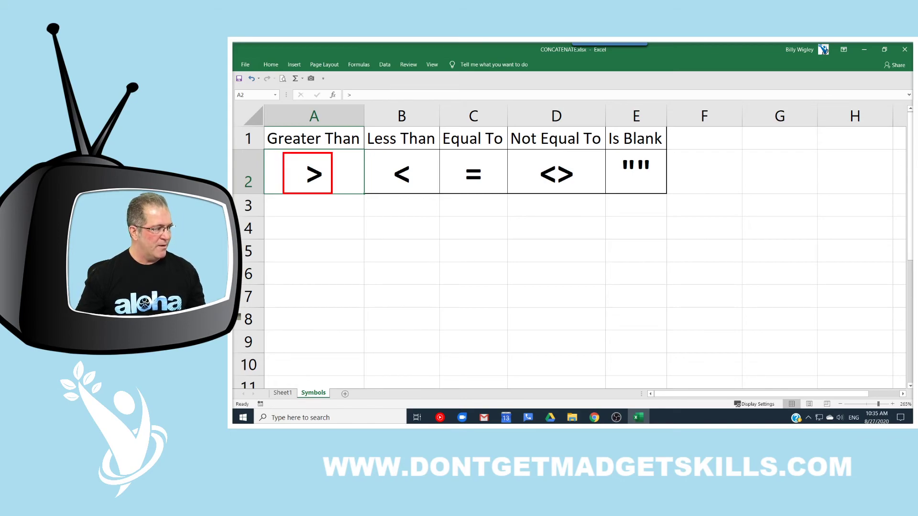
mouse_move(379, 154)
mouse_down()
mouse_move(410, 188)
mouse_move(381, 154)
mouse_up()
mouse_move(449, 156)
mouse_down()
mouse_move(499, 159)
mouse_move(498, 189)
mouse_up()
drag(515, 150, 595, 197)
drag(612, 150, 662, 186)
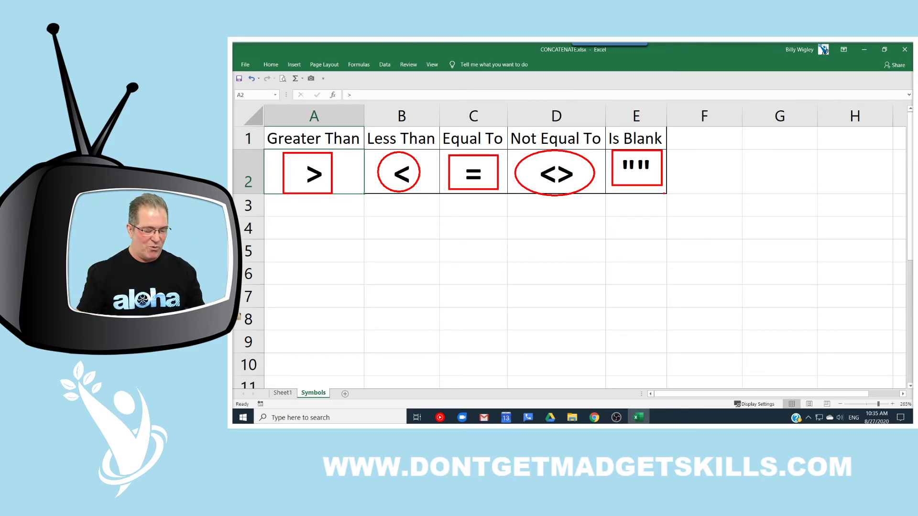
key(Escape)
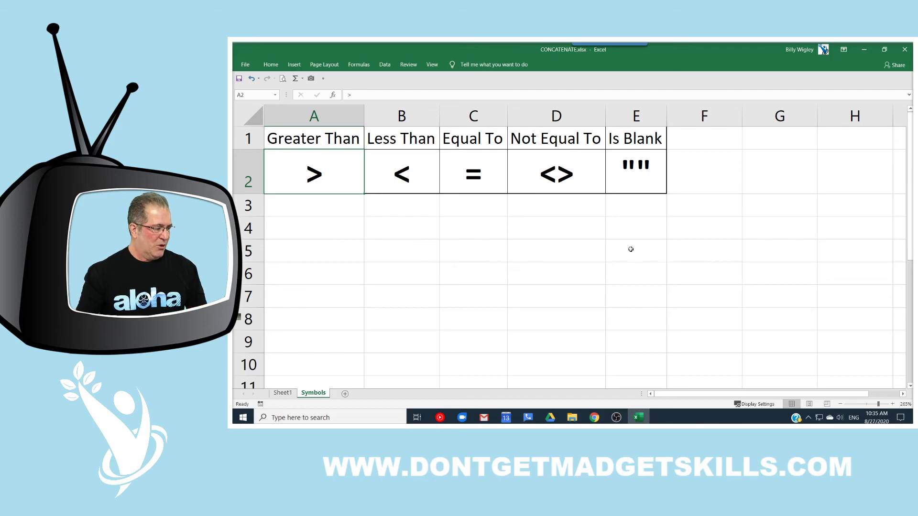
click(285, 392)
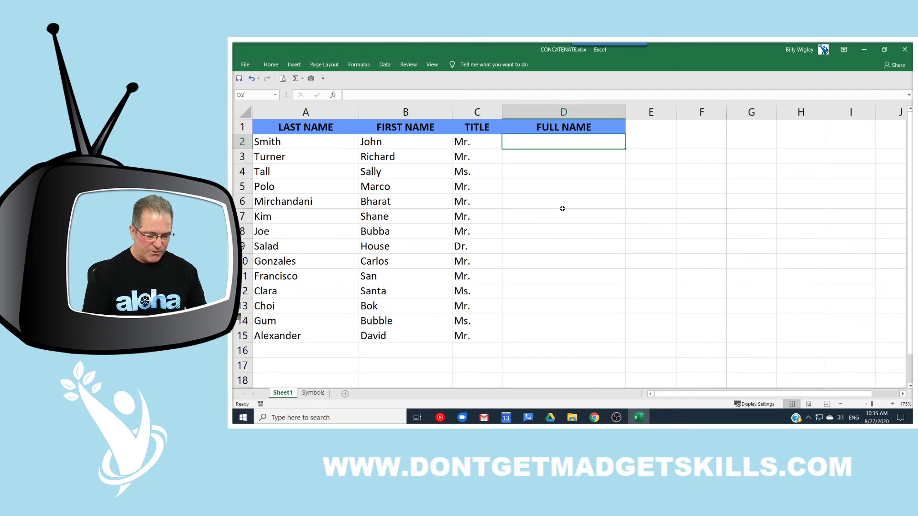
Step: Cancel a typed CONCATENATE in D2 and find CONCATENATE in the Formulas tab's Text functions list
text(CONCA)
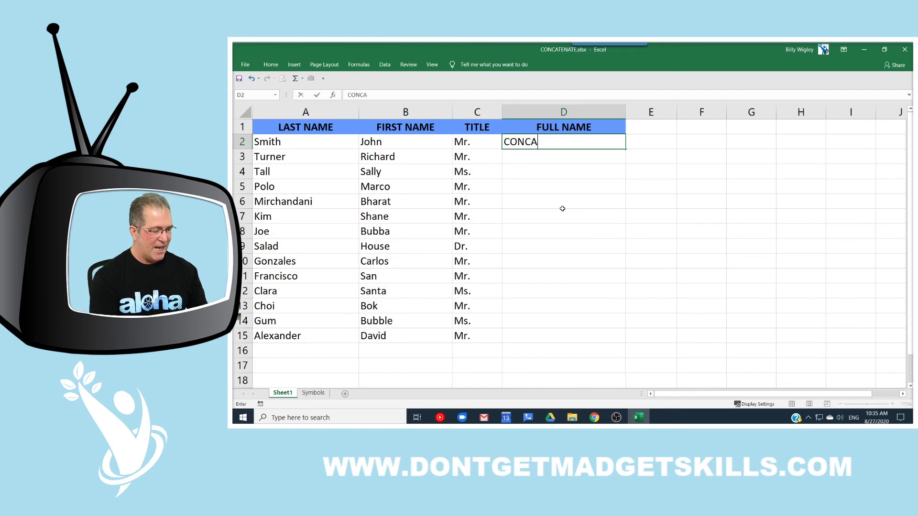
text(TENATE)
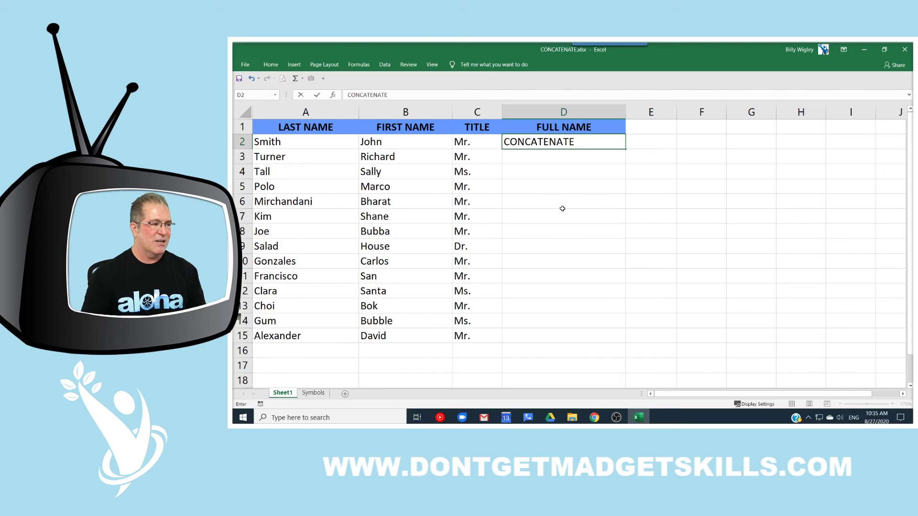
key(Escape)
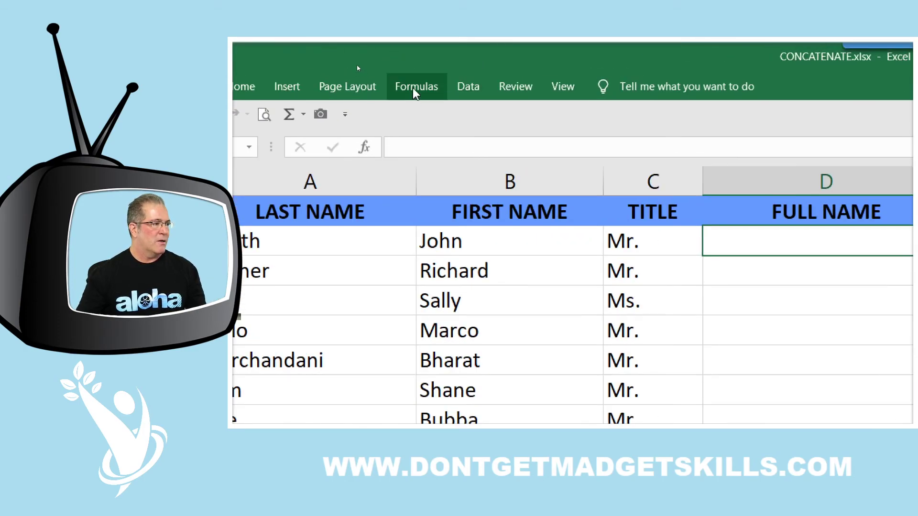
click(414, 91)
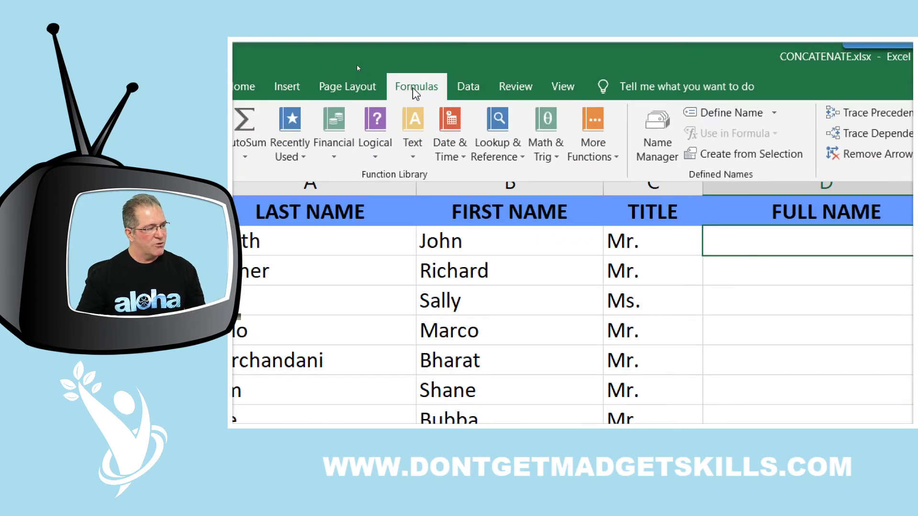
click(411, 149)
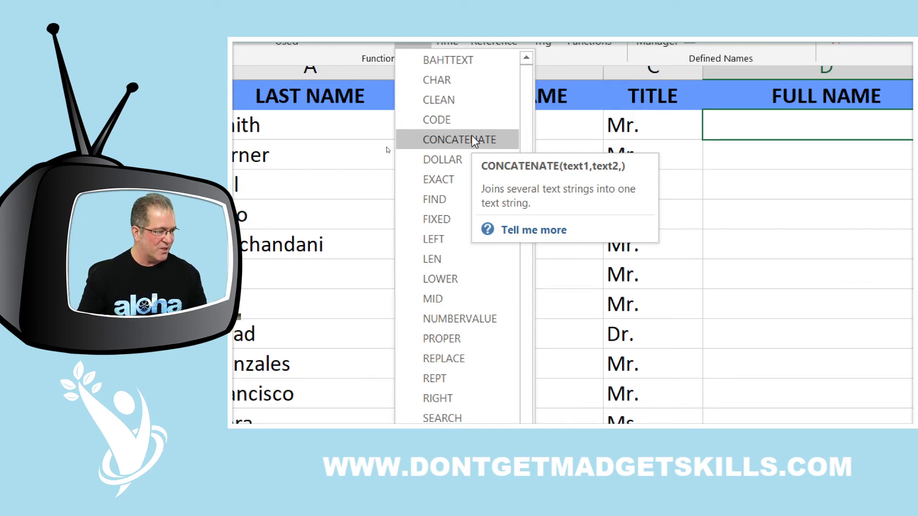
key(Escape)
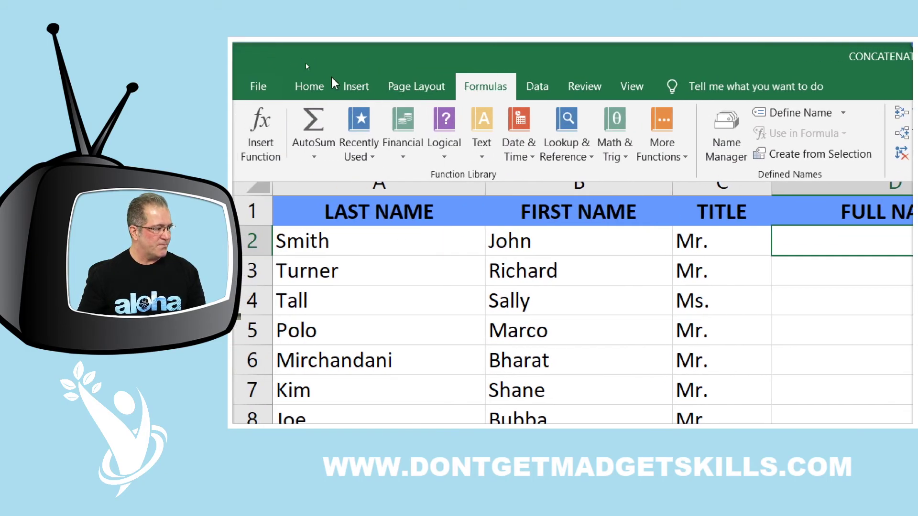
Step: Start a function formula in D2 with the Insert Function dialog on the Text category
click(477, 87)
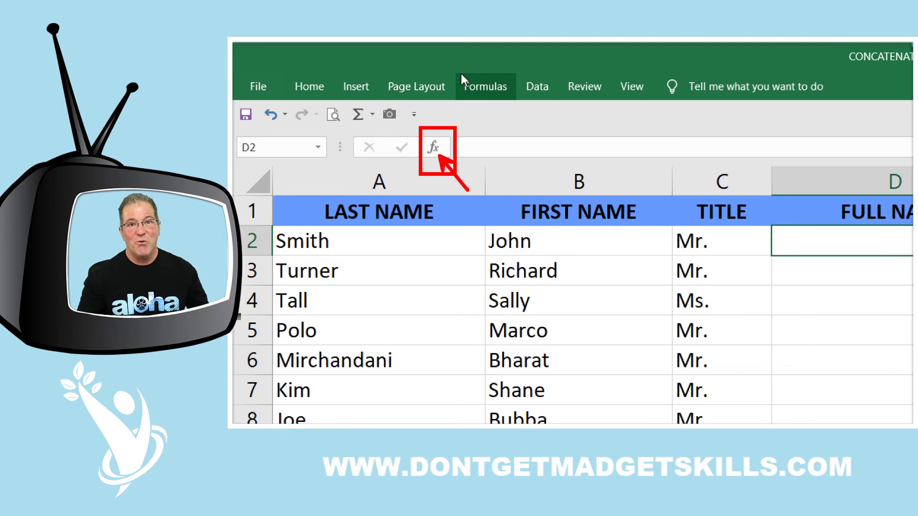
click(432, 148)
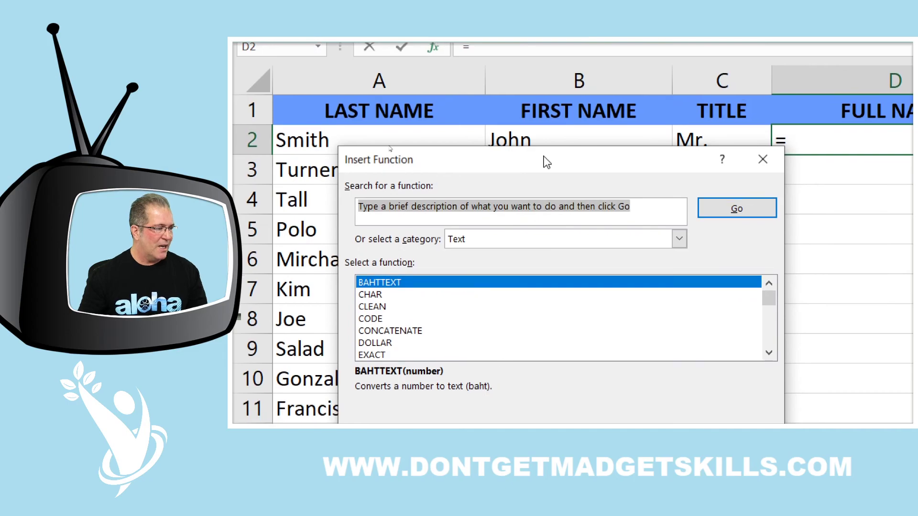
drag(546, 156, 624, 175)
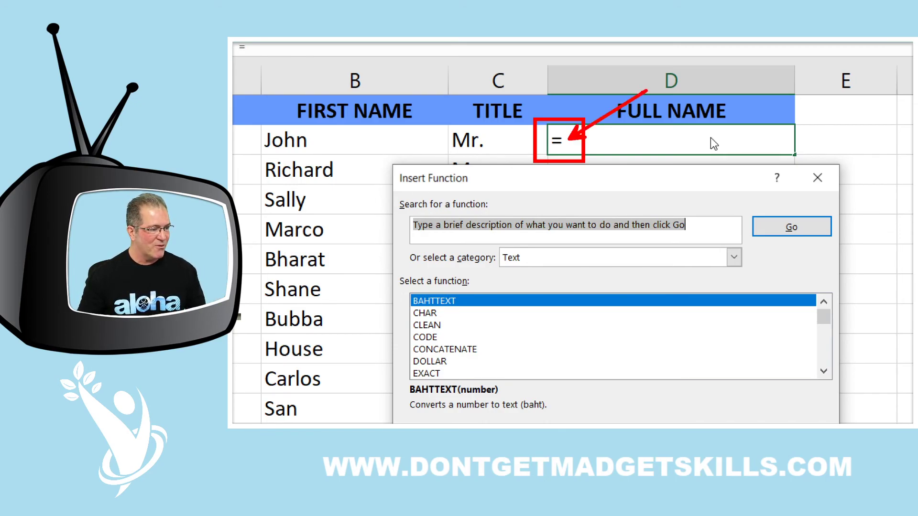
key(Escape)
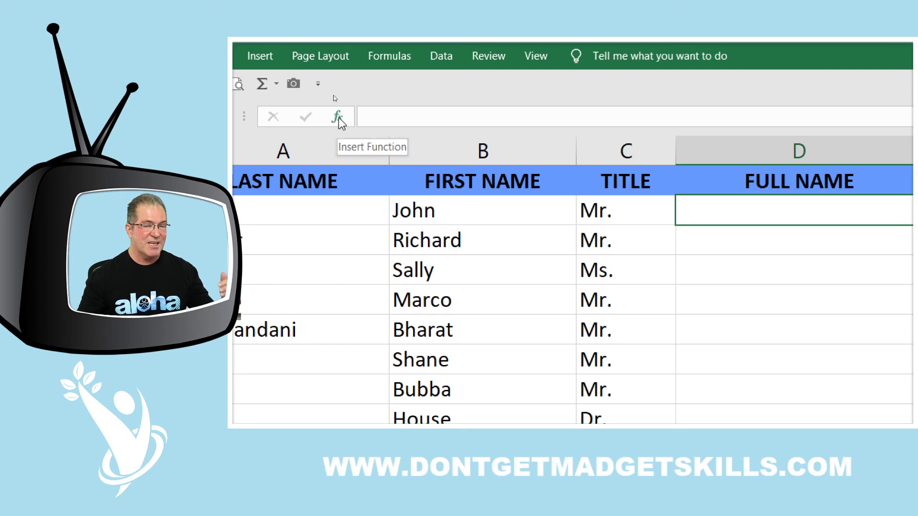
click(338, 118)
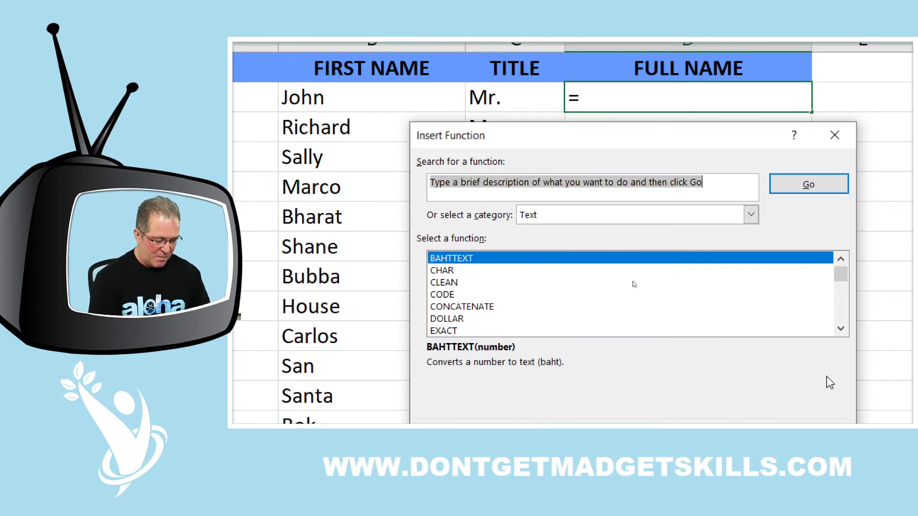
Step: Search Insert Function for 'Combine text', 'combine' and then 'join text'
text(Combine text)
key(Return)
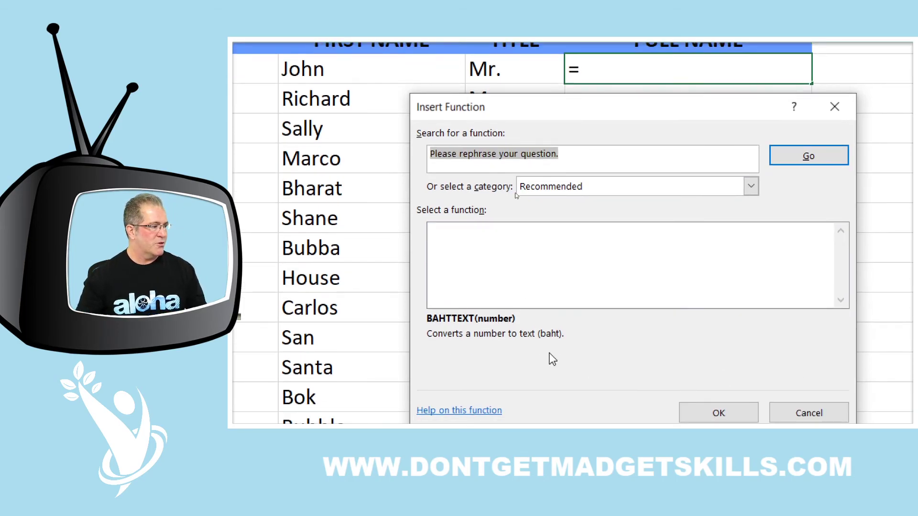
text(combine)
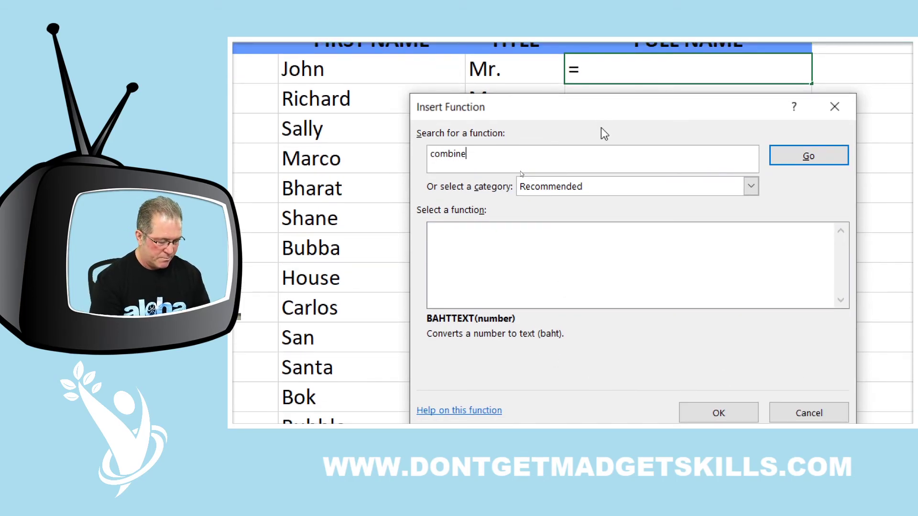
key(Return)
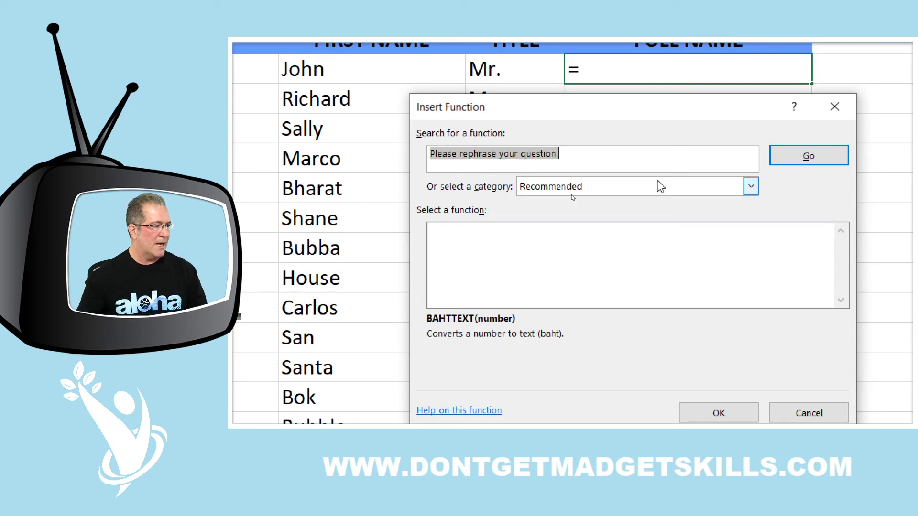
text(jo)
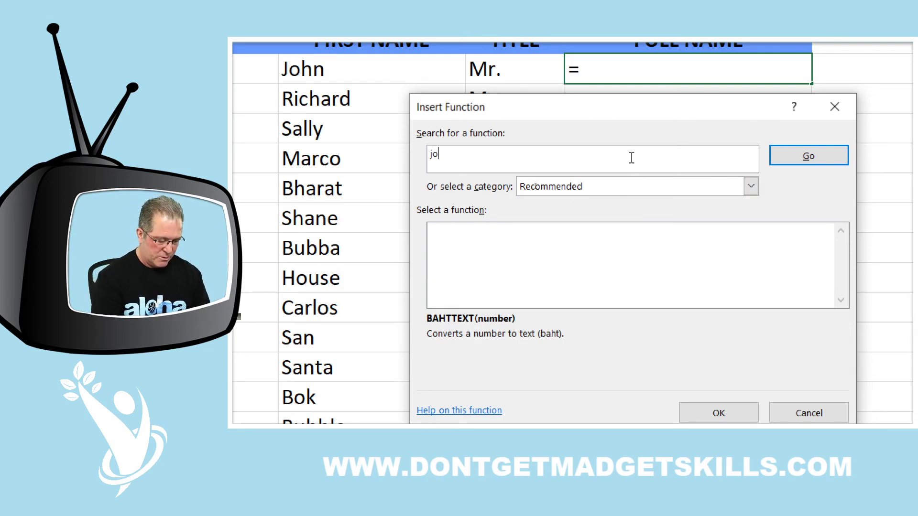
text(in text)
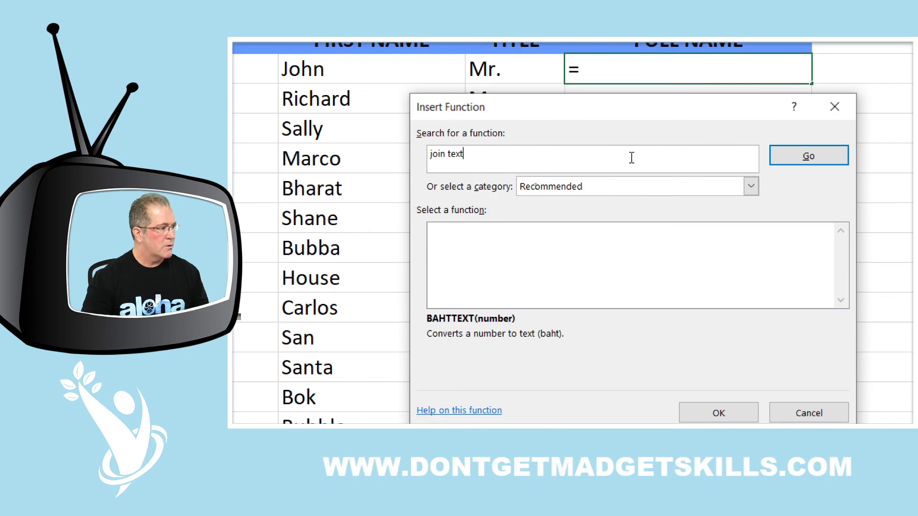
key(Return)
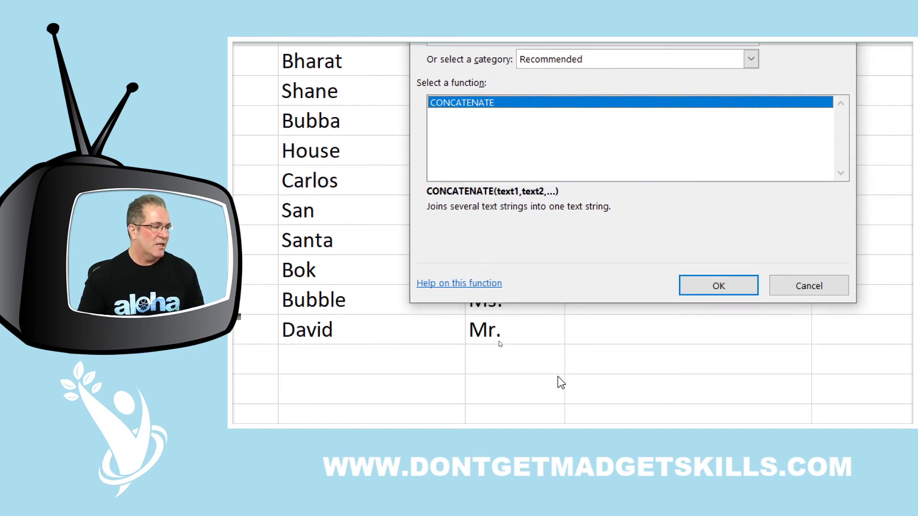
Step: Choose CONCATENATE from the results to begin D2's FULL NAME formula
click(541, 242)
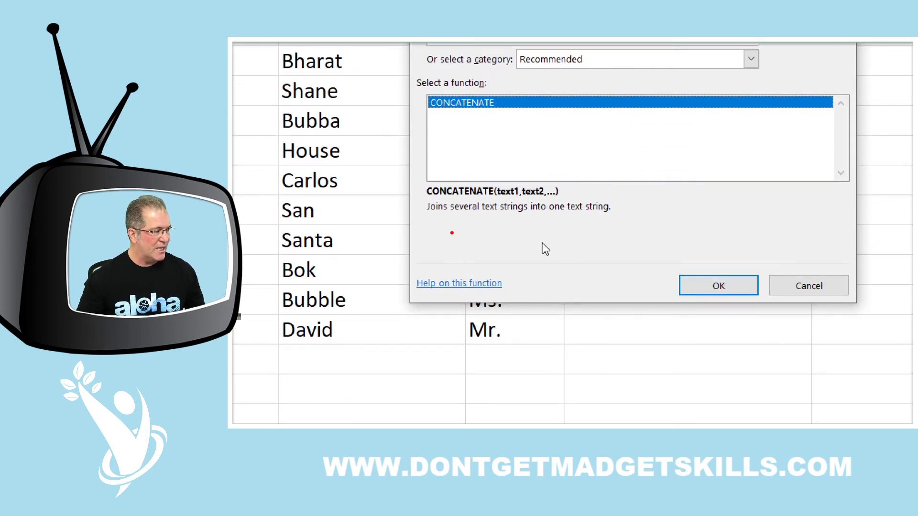
drag(420, 215, 615, 215)
drag(508, 186, 507, 155)
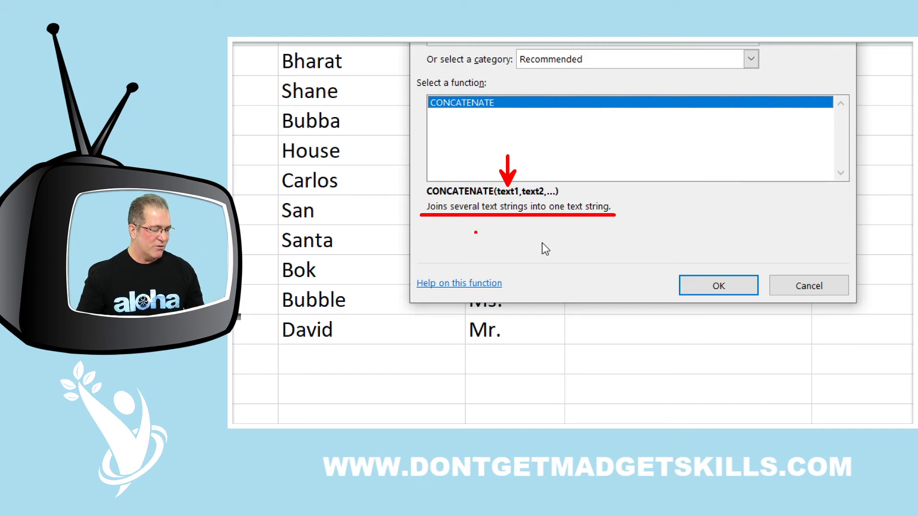
mouse_move(395, 265)
mouse_down()
mouse_move(525, 283)
mouse_move(525, 307)
mouse_up()
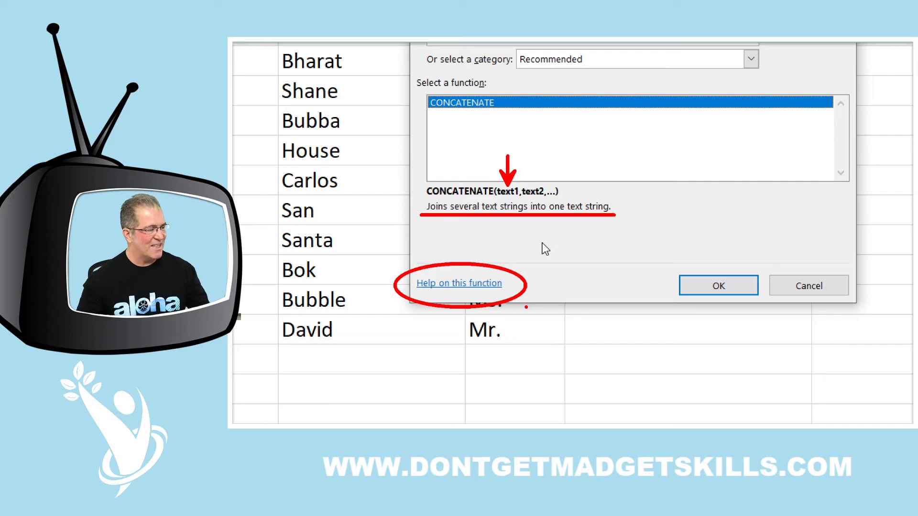
click(718, 285)
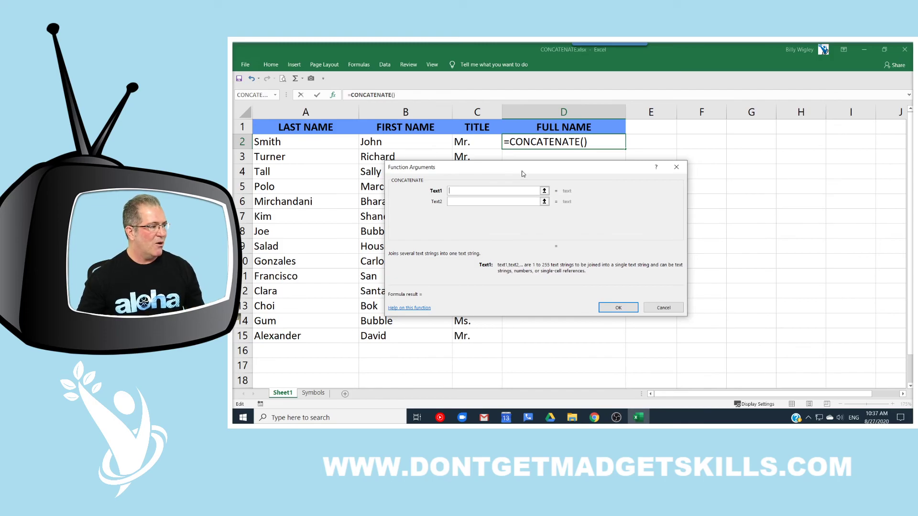
Step: Fill the CONCATENATE arguments with C2, B2 and A2 and confirm, giving Mr.JohnSmith
drag(519, 165, 469, 169)
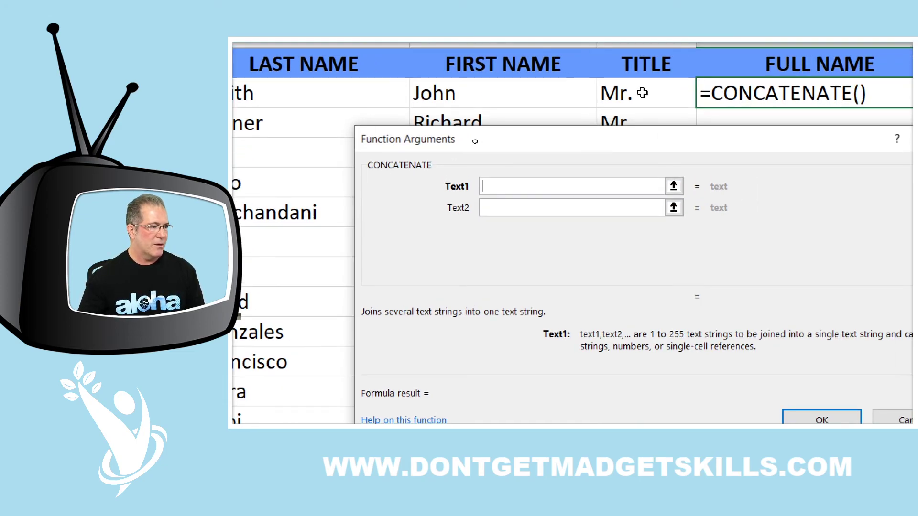
click(642, 92)
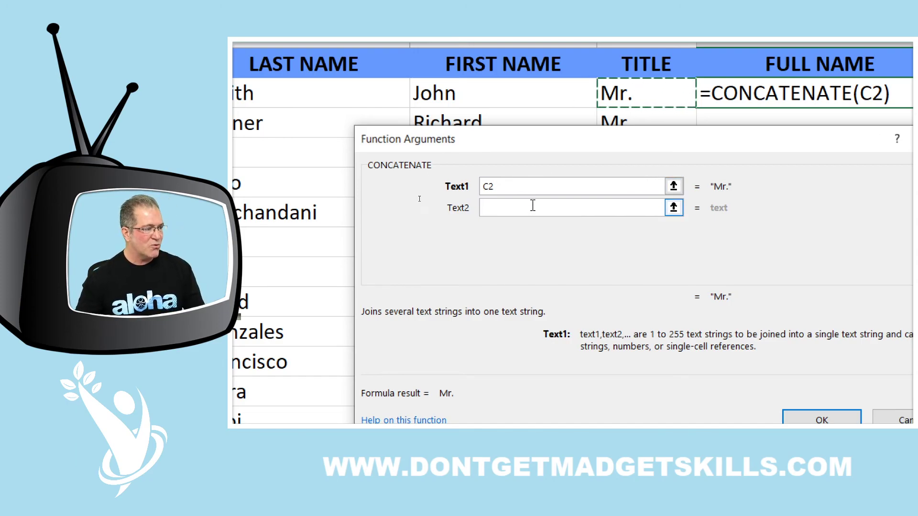
click(529, 207)
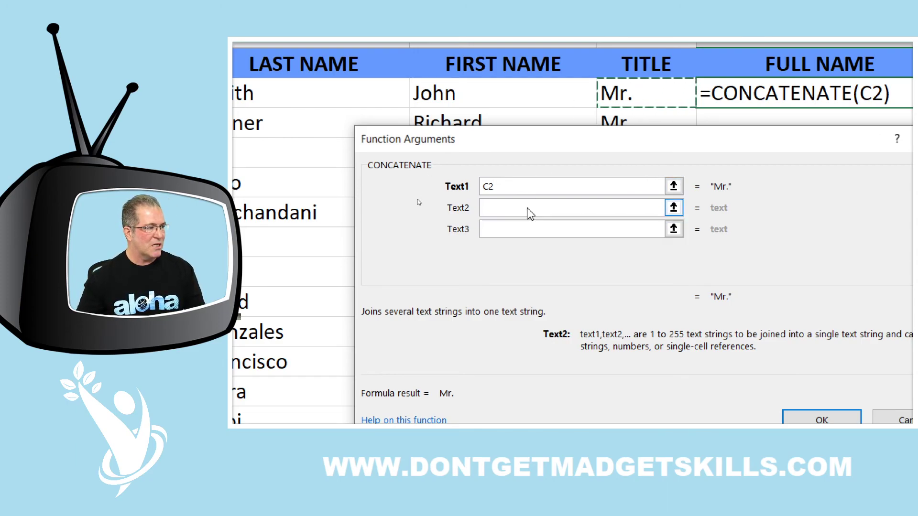
click(513, 90)
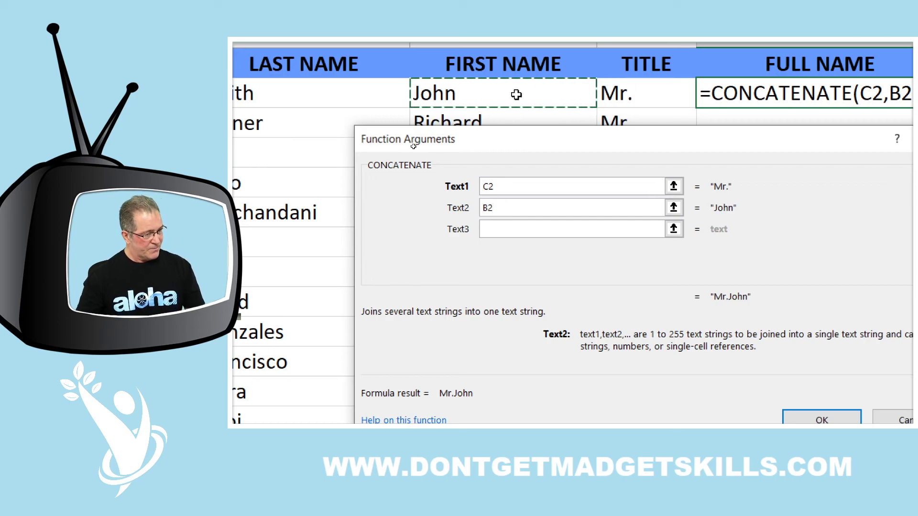
click(515, 229)
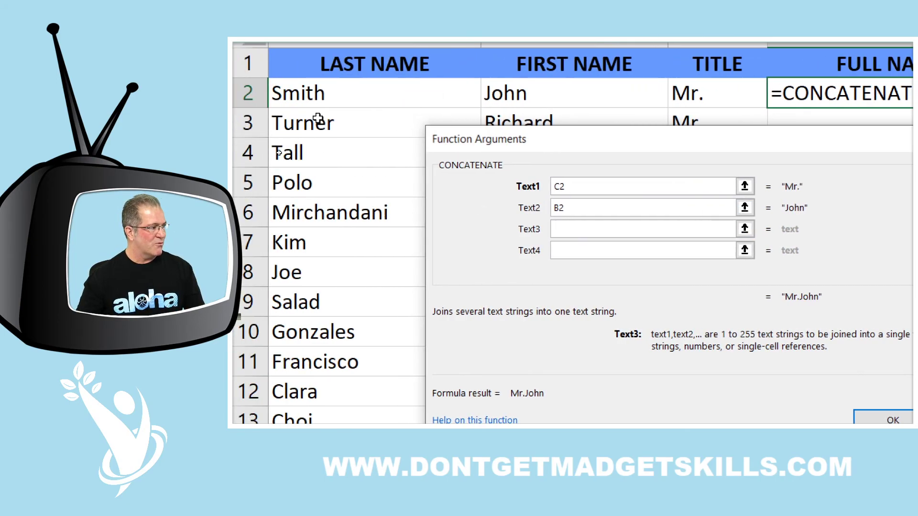
click(293, 91)
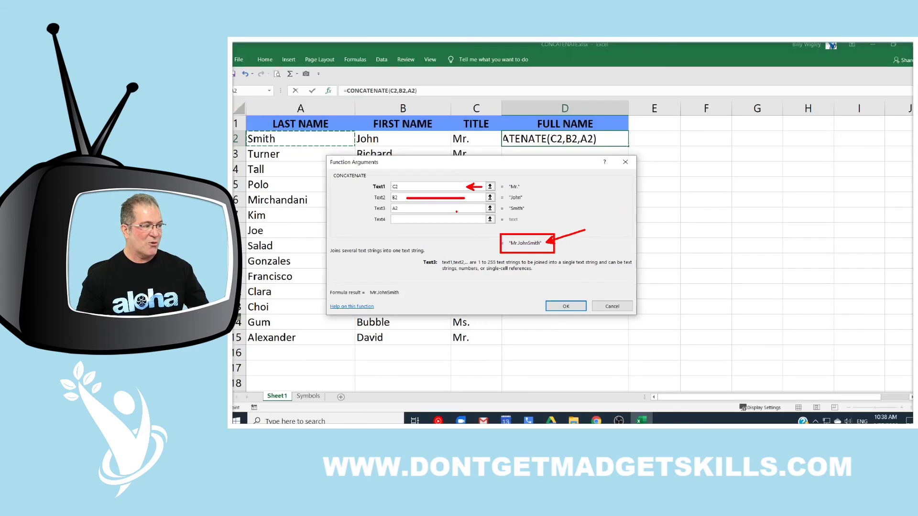
click(564, 305)
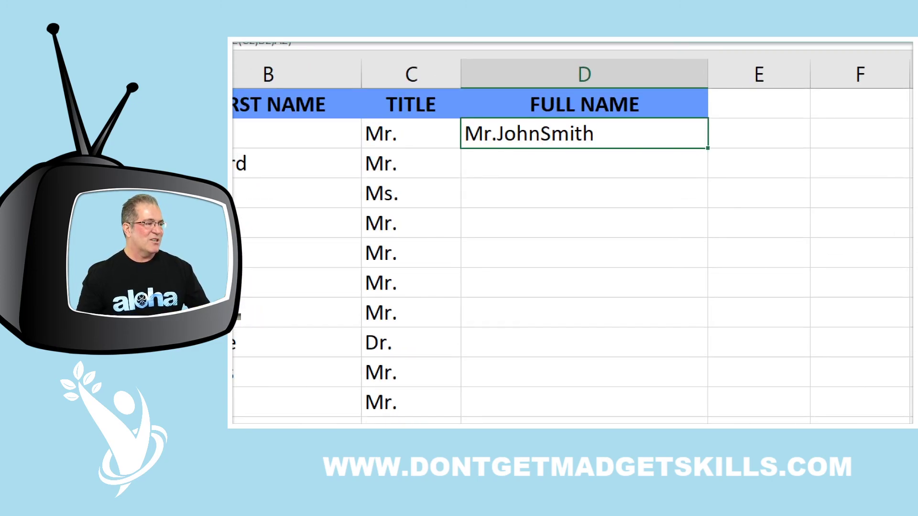
Step: Open D2's CONCATENATE formula, inspect the B2 argument, and commit it unchanged
double_click(577, 137)
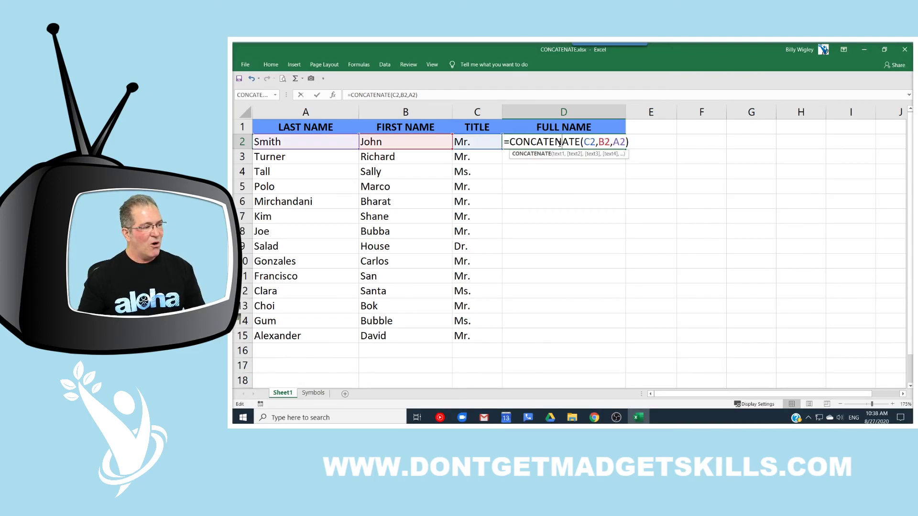
click(598, 142)
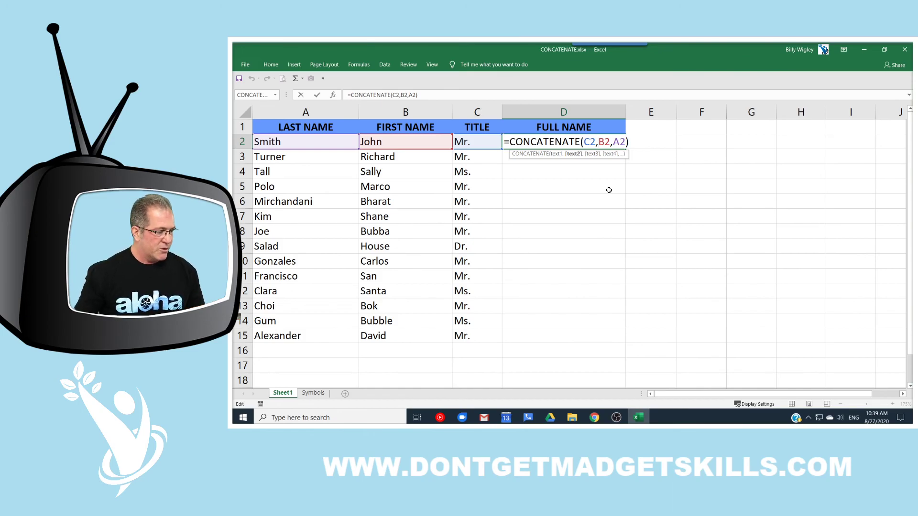
key(Return)
click(314, 394)
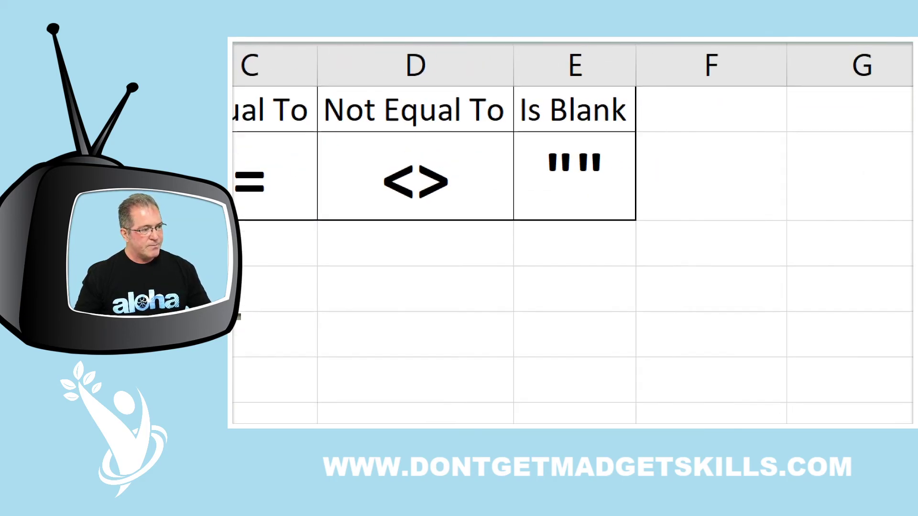
drag(516, 134, 641, 211)
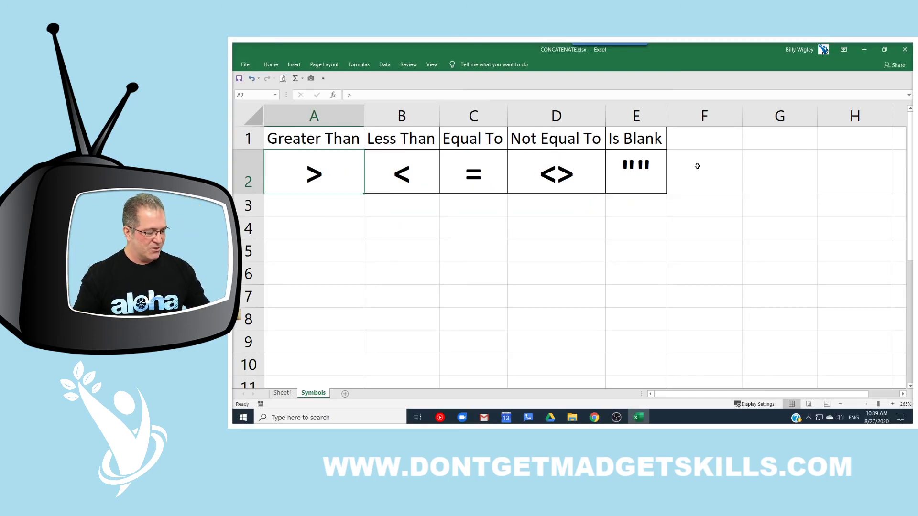
click(283, 393)
double_click(593, 142)
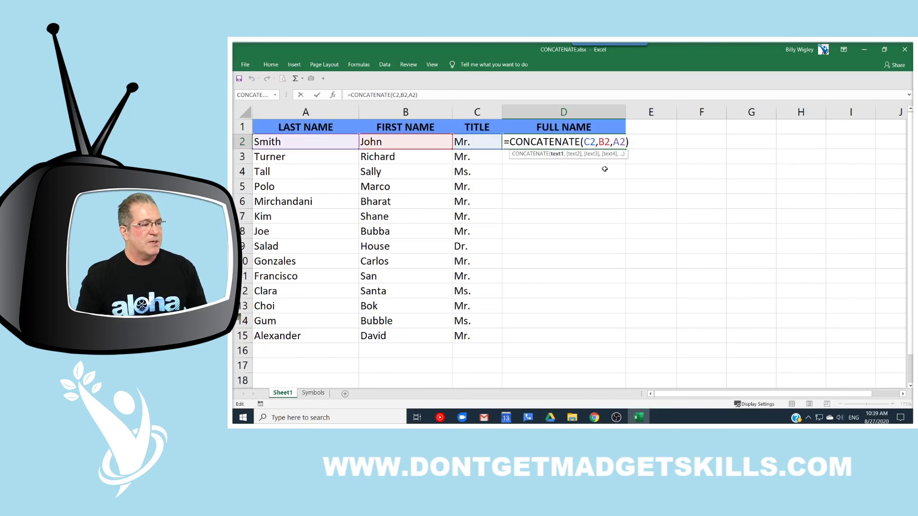
Step: Insert a " " space argument before B2 in D2's formula
click(599, 142)
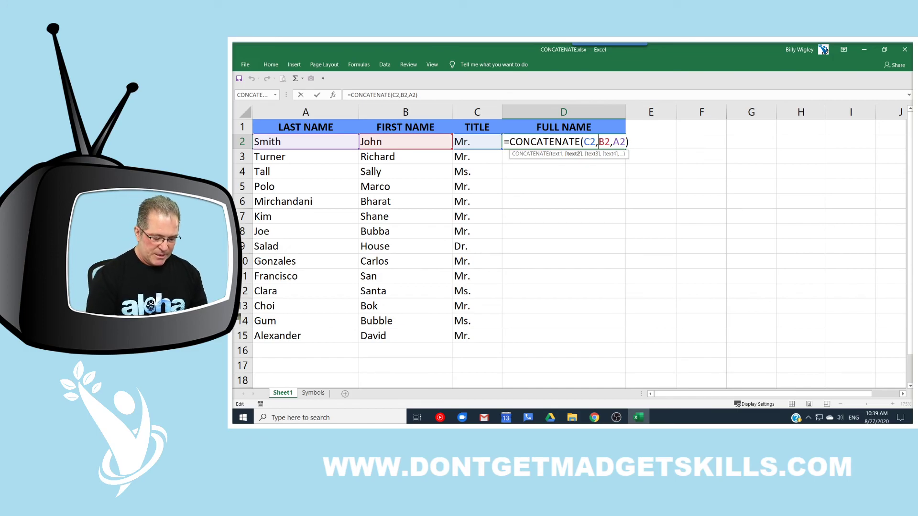
text(")
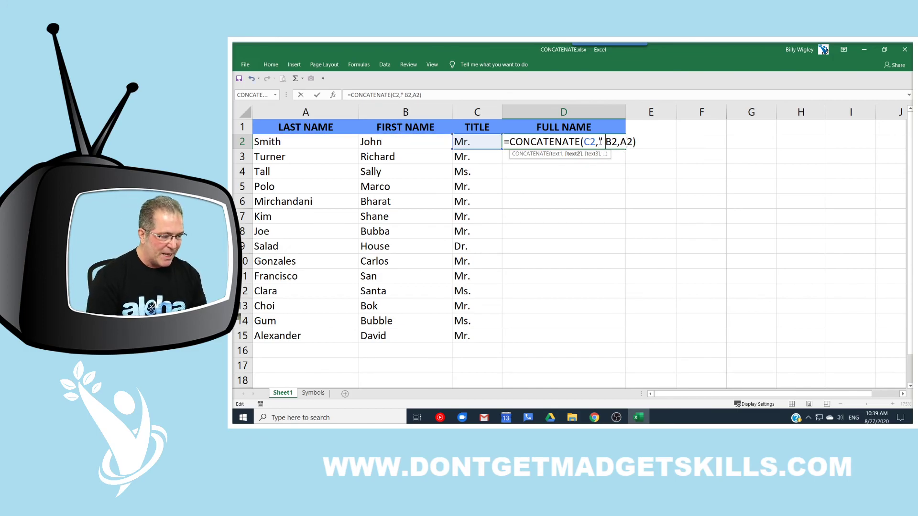
text( ",)
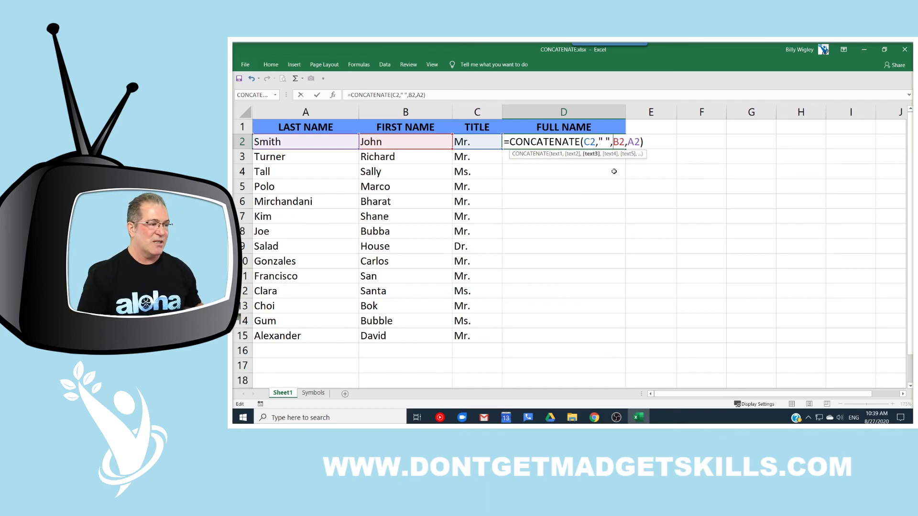
key(Return)
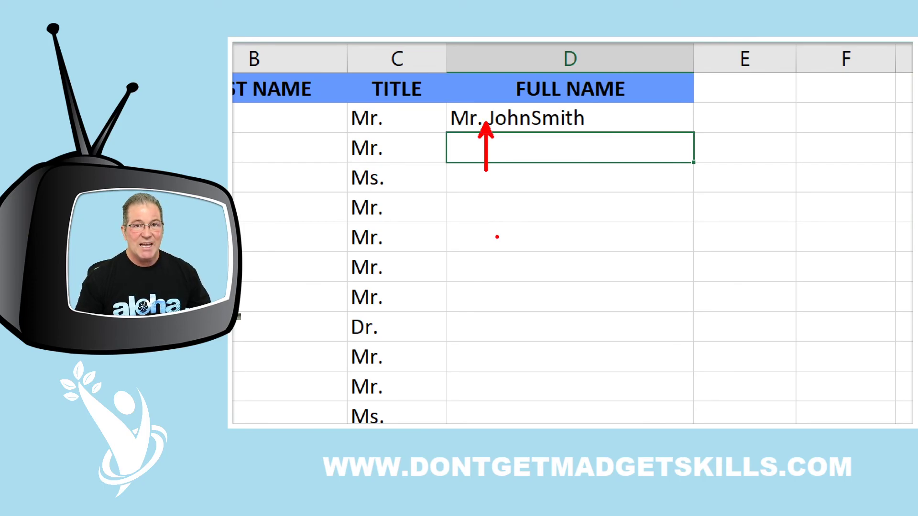
Step: Insert another " " space argument before A2 so D2 shows Mr. John Smith
double_click(590, 140)
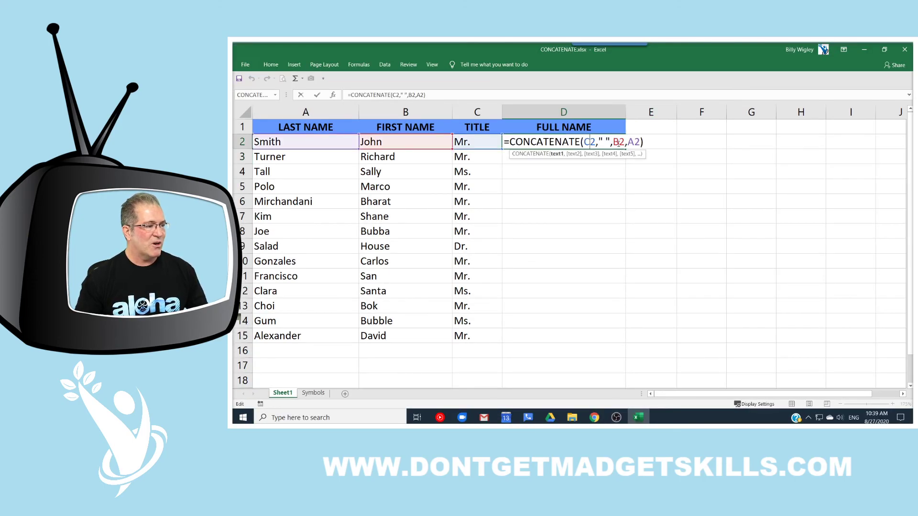
click(627, 142)
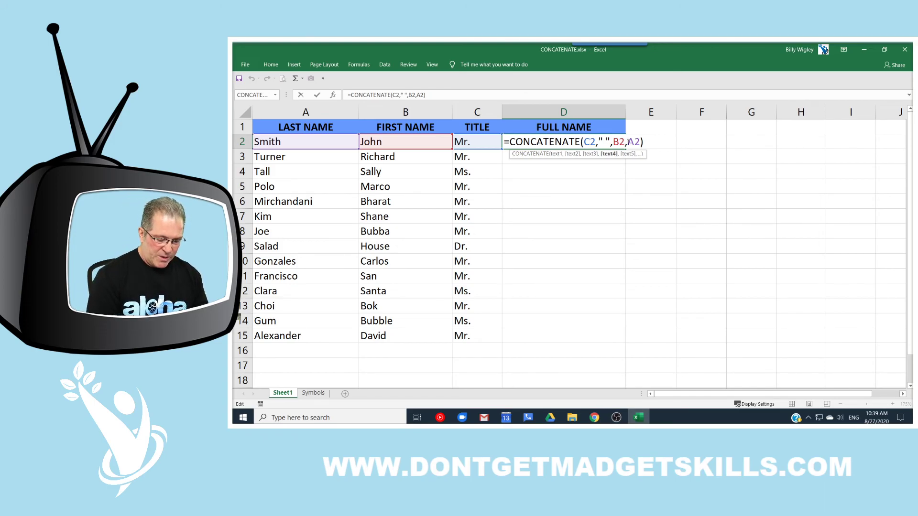
text(" ",)
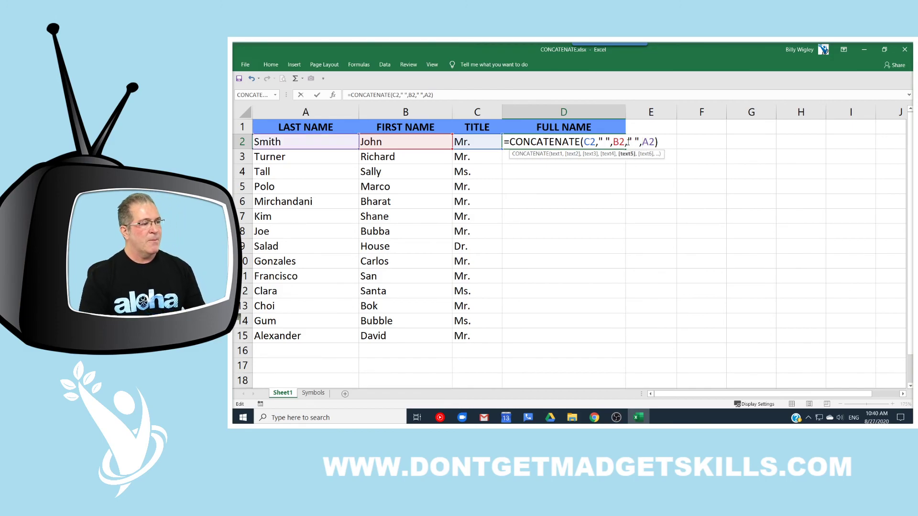
key(Return)
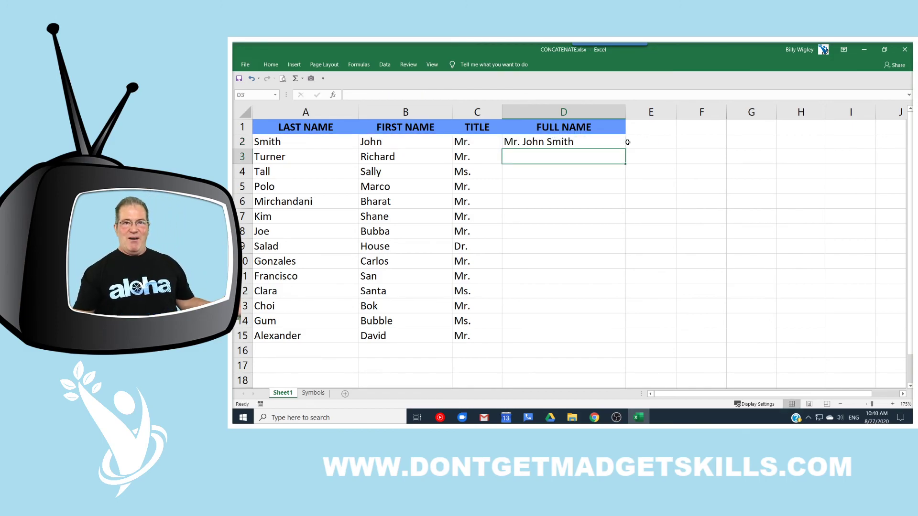
click(618, 138)
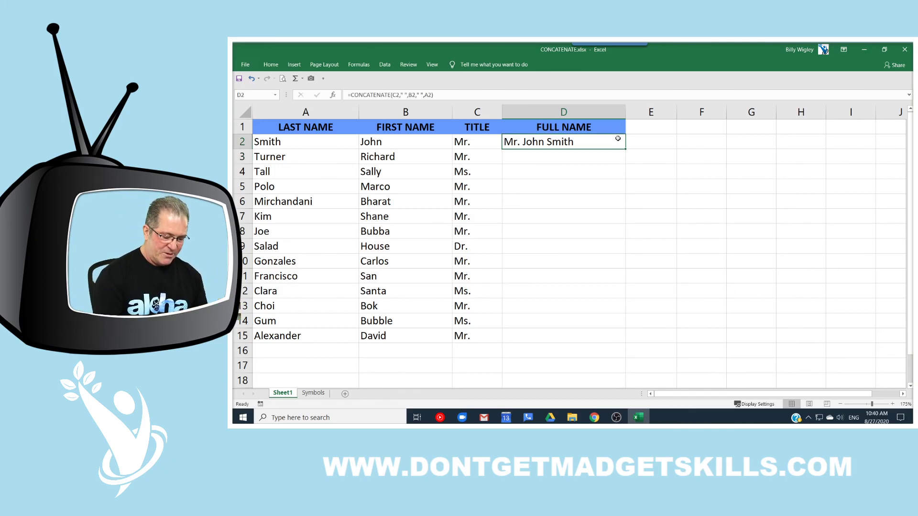
Step: Delete D2's formula and choose CONCATENATE from recently used functions in Insert Function
key(Delete)
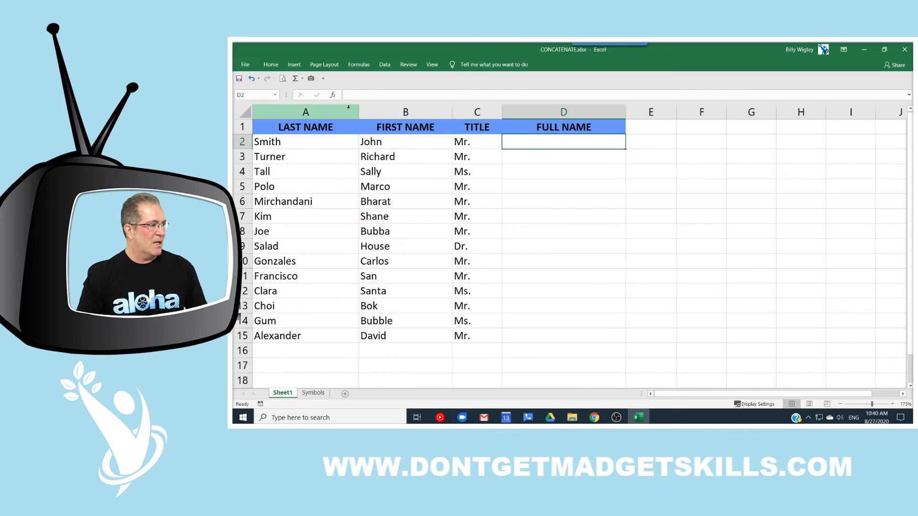
click(333, 96)
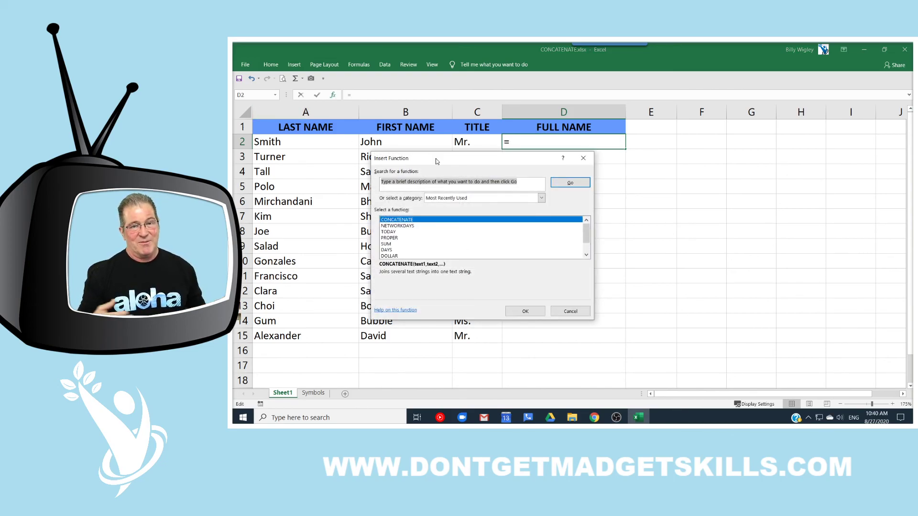
drag(436, 161, 515, 162)
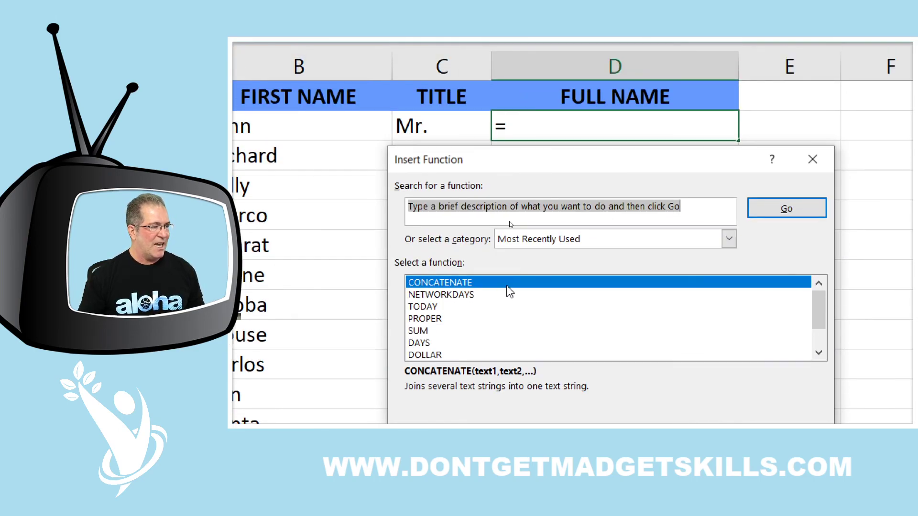
click(507, 229)
double_click(506, 286)
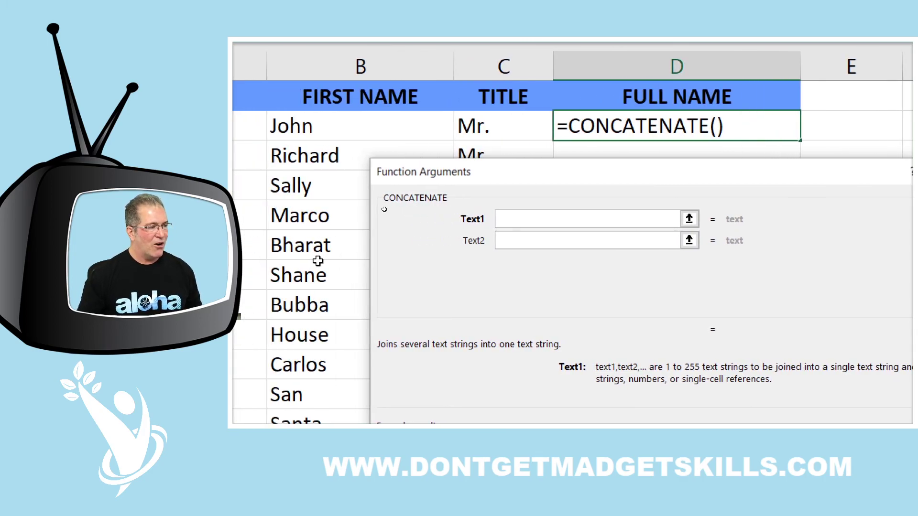
Step: Build D2 as =CONCATENATE(C2," ",B2," ",A2), confirm it, and fill it down to D15
click(504, 127)
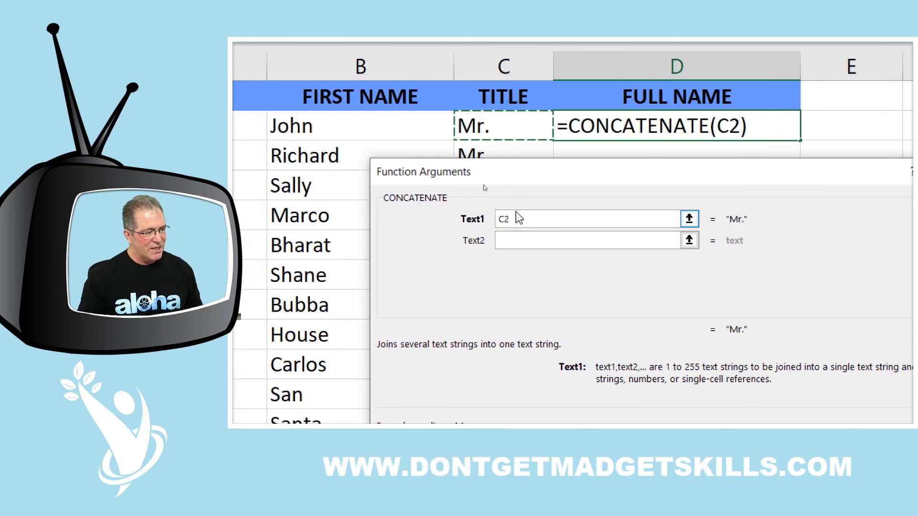
click(519, 239)
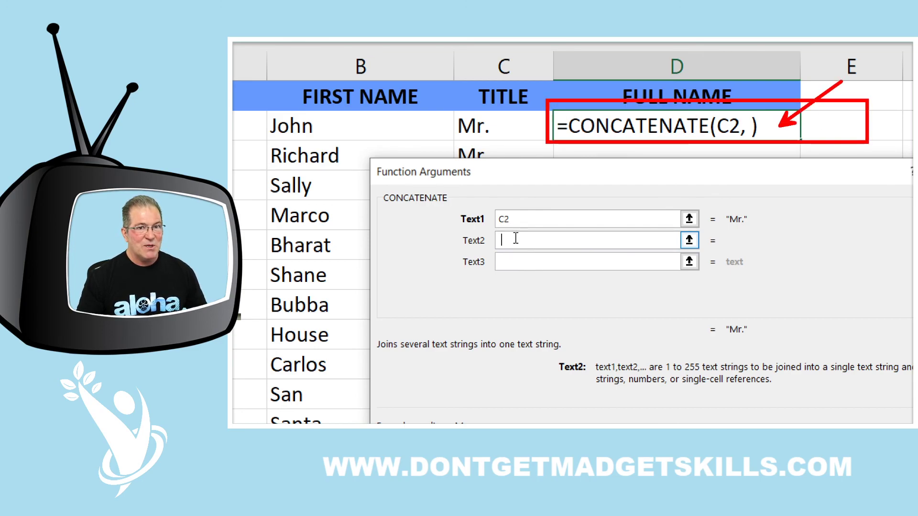
text(" ")
click(538, 261)
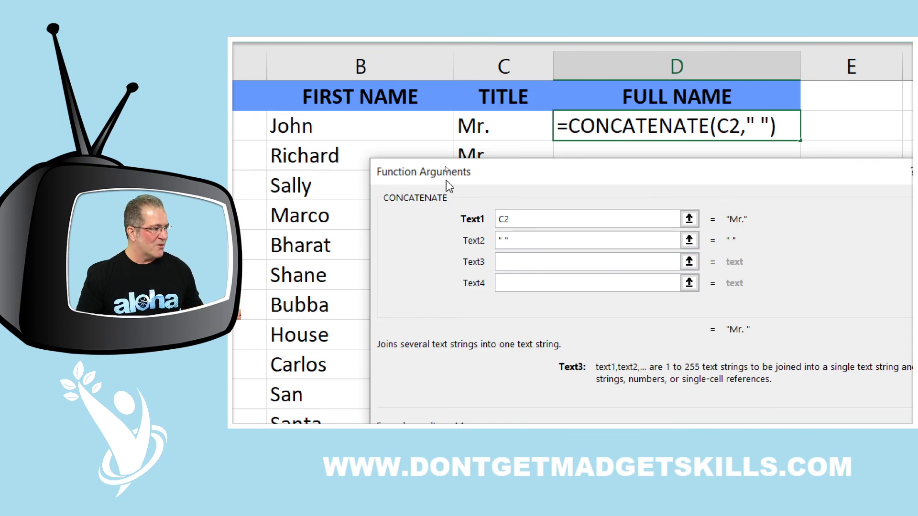
click(400, 127)
click(507, 282)
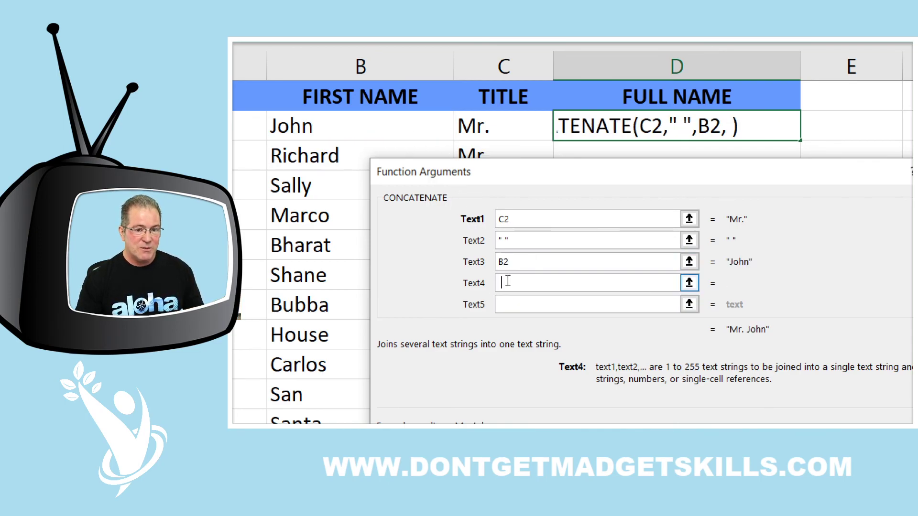
click(509, 305)
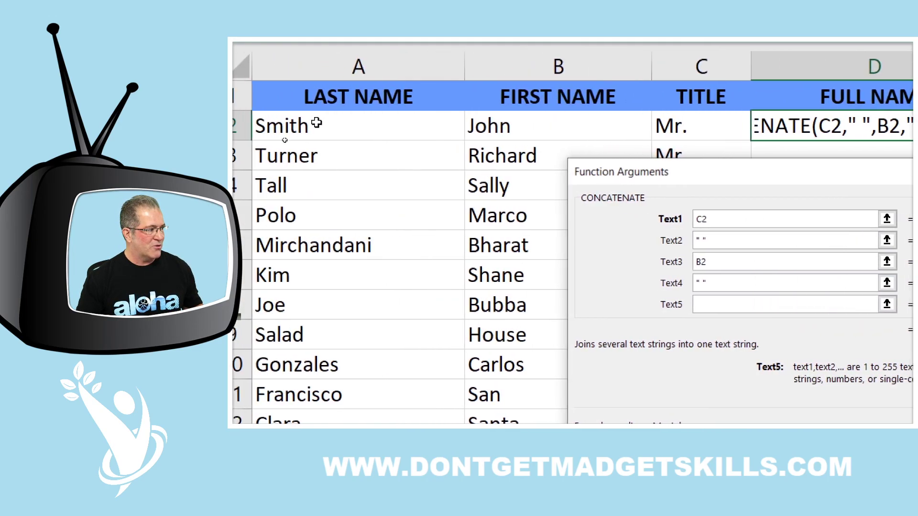
click(318, 124)
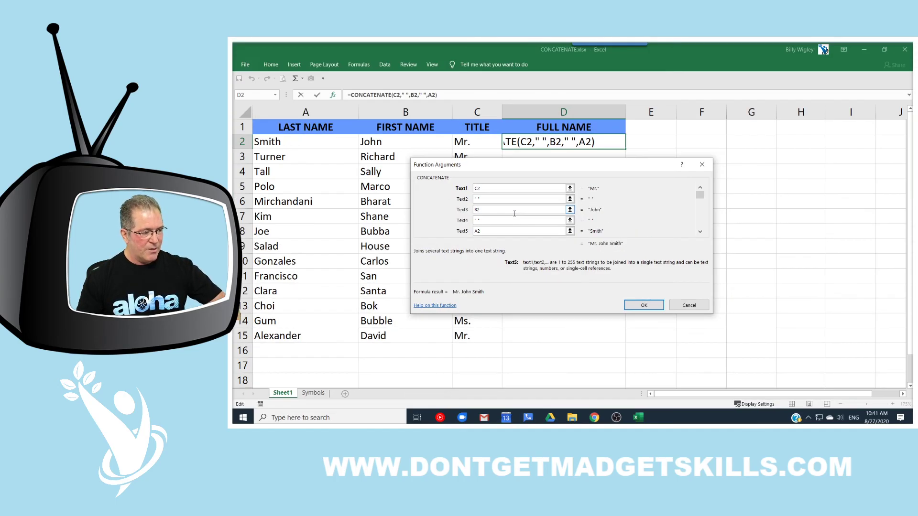
click(650, 306)
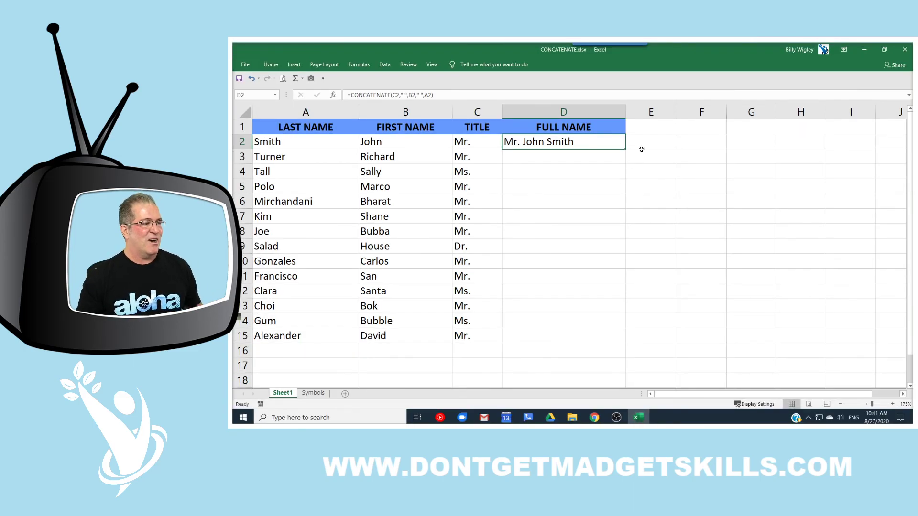
double_click(625, 150)
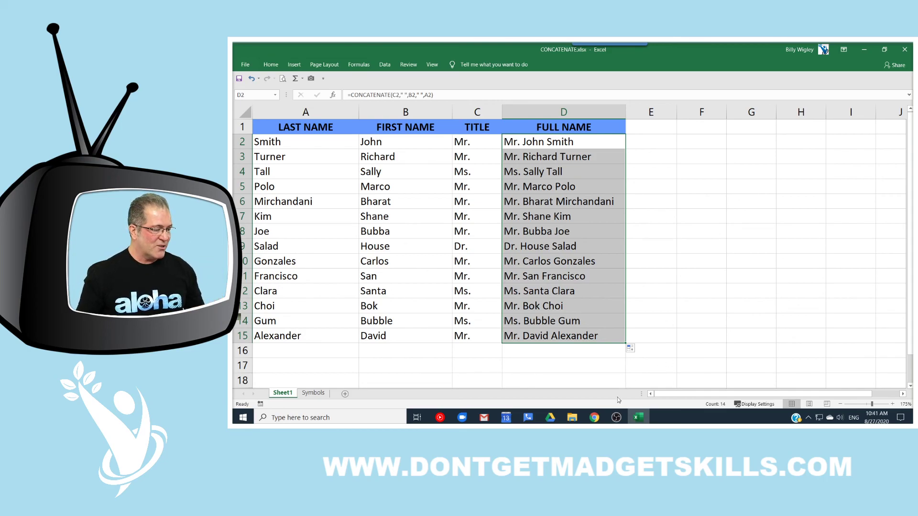
mouse_move(594, 421)
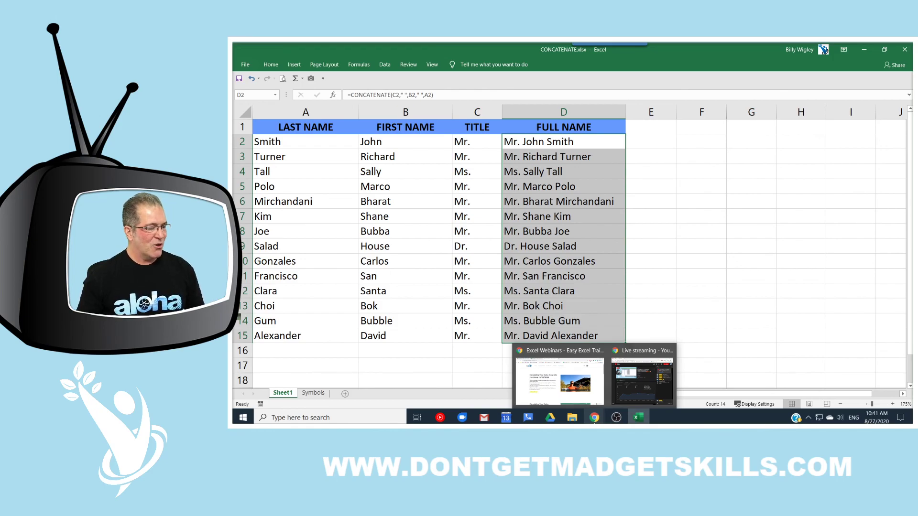
Step: Bring up the TEXTJOIN help article and outline its heading, supported versions and Excel for Mac mention
click(559, 378)
click(297, 50)
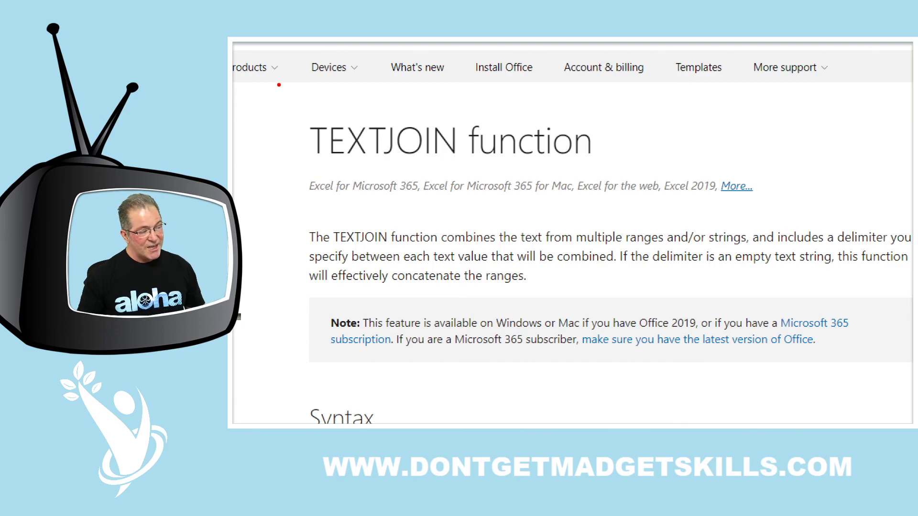
drag(278, 91, 833, 211)
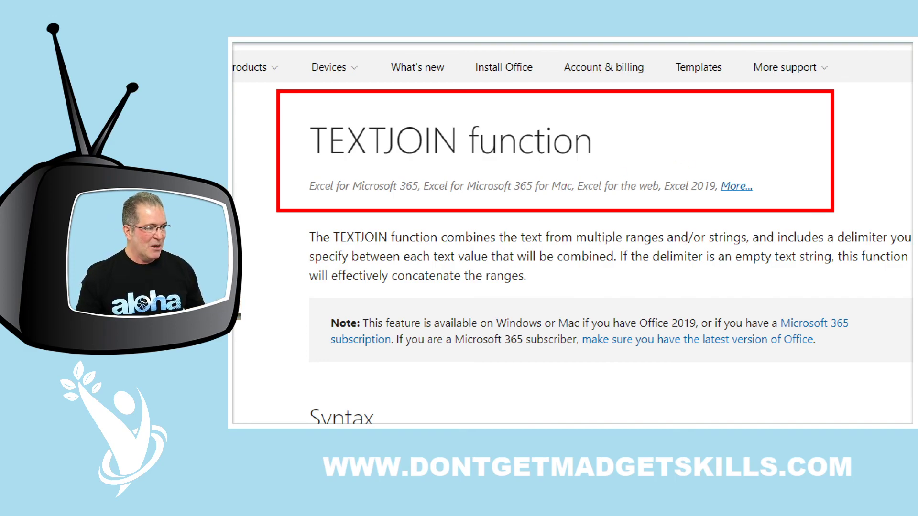
mouse_move(567, 167)
mouse_down()
mouse_move(582, 204)
mouse_move(666, 201)
mouse_up()
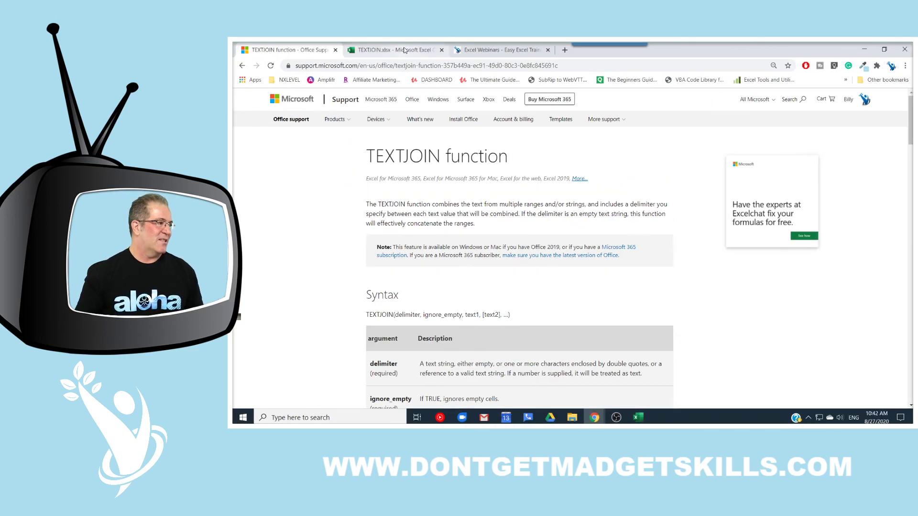
click(406, 50)
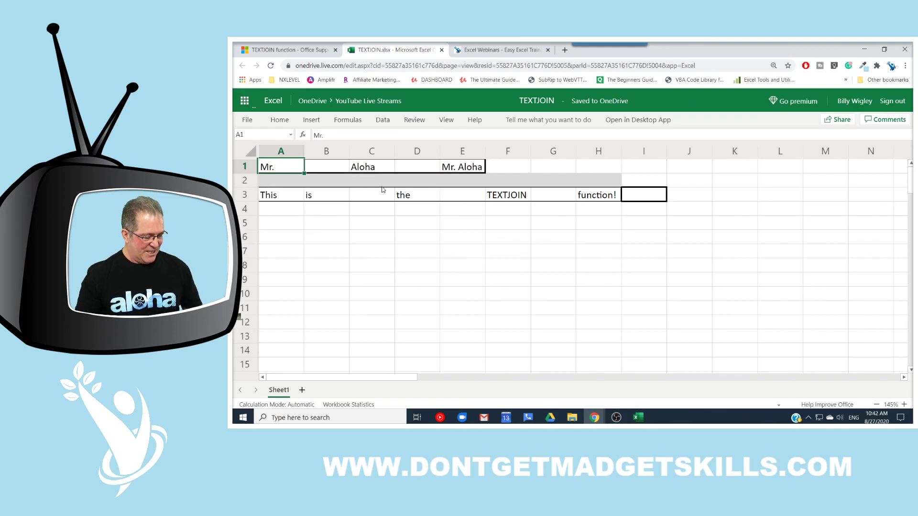
Step: Cancel stray entries in A1 and inspect E1's joining formula without changing it
text(2)
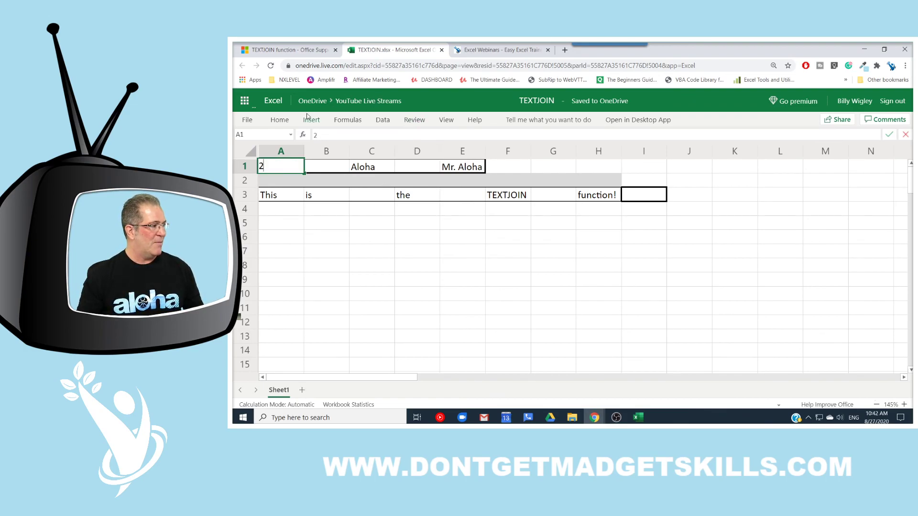
text(2)
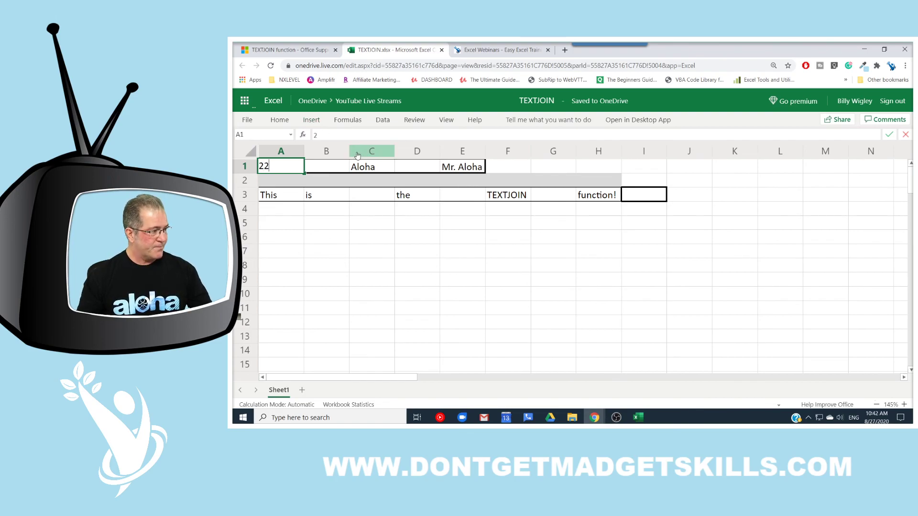
key(Escape)
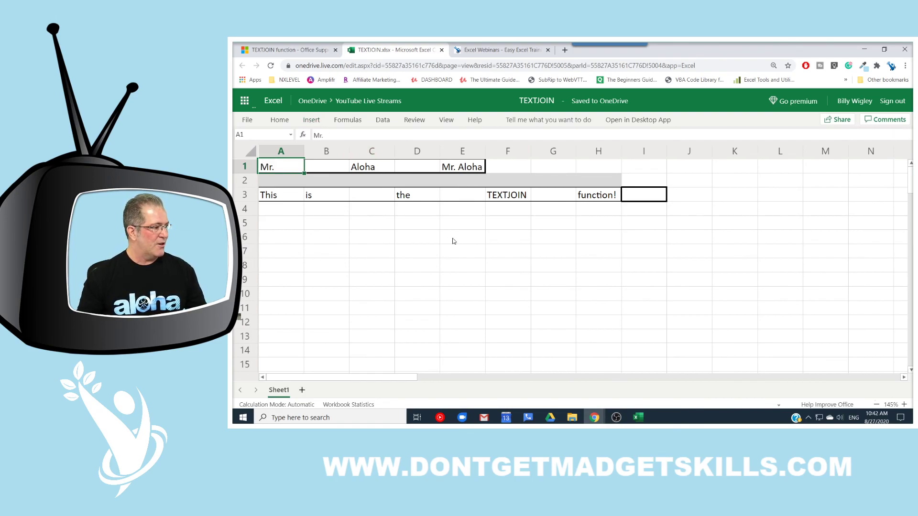
click(407, 253)
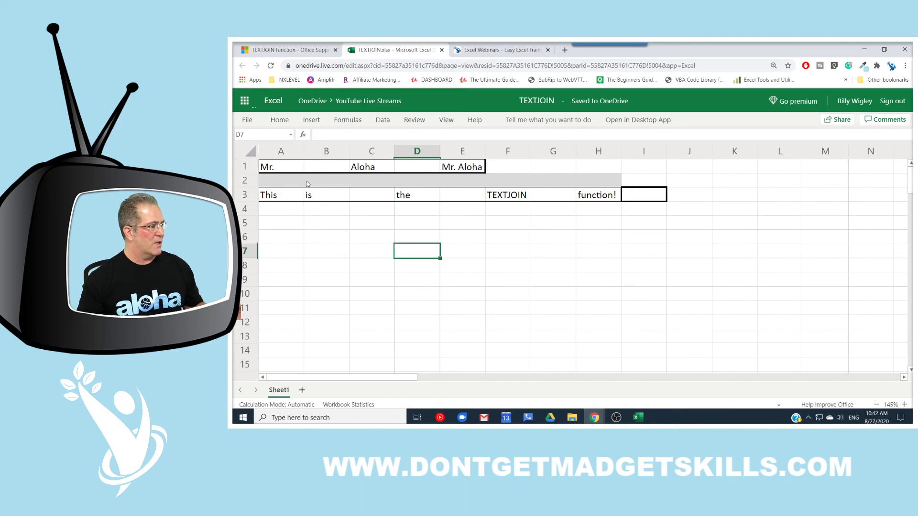
click(287, 168)
text(2)
key(Escape)
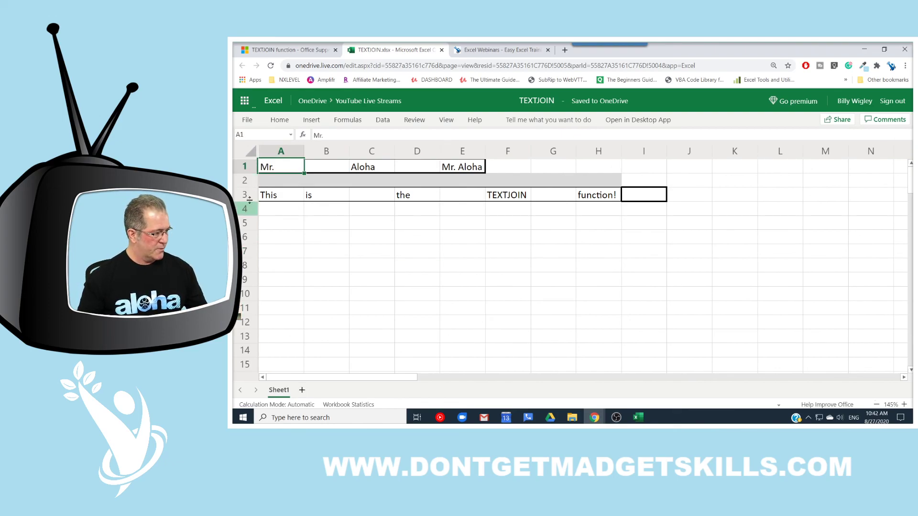
text(2)
key(Escape)
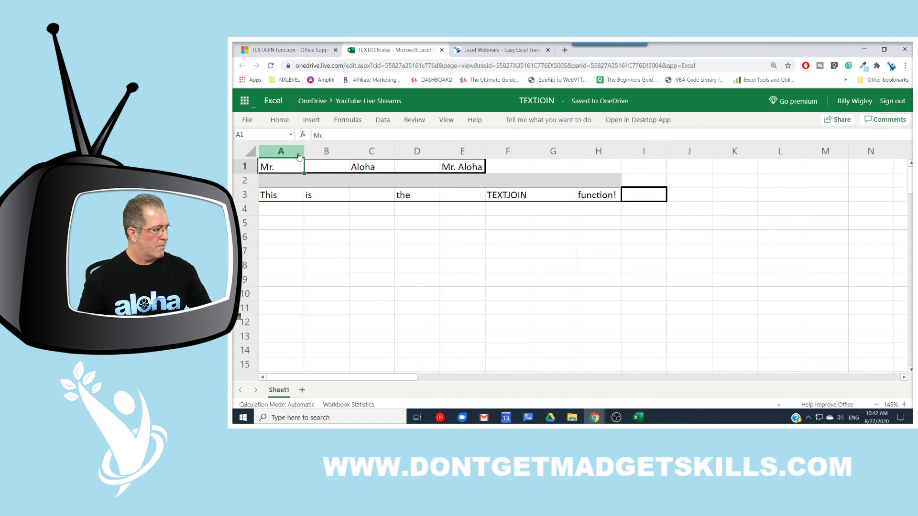
double_click(454, 167)
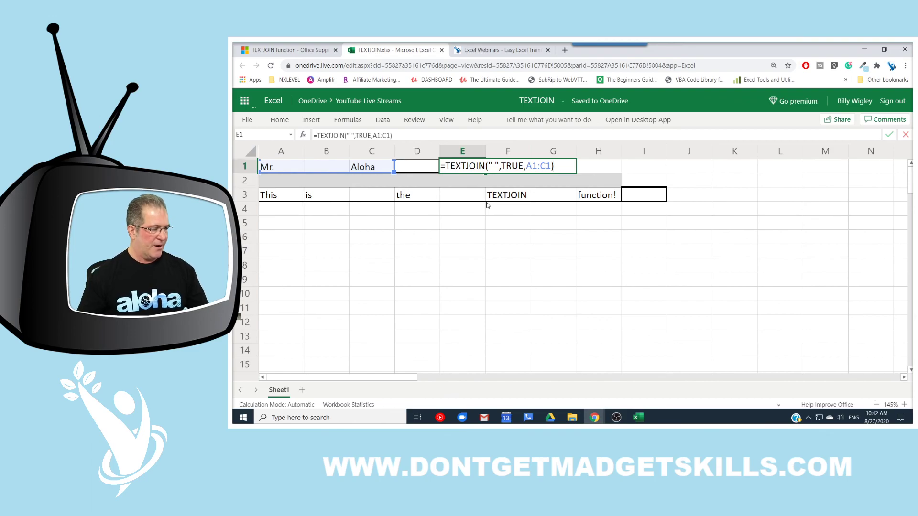
key(Escape)
Step: Enter a new first name in A1 and a new last name in C1
click(287, 167)
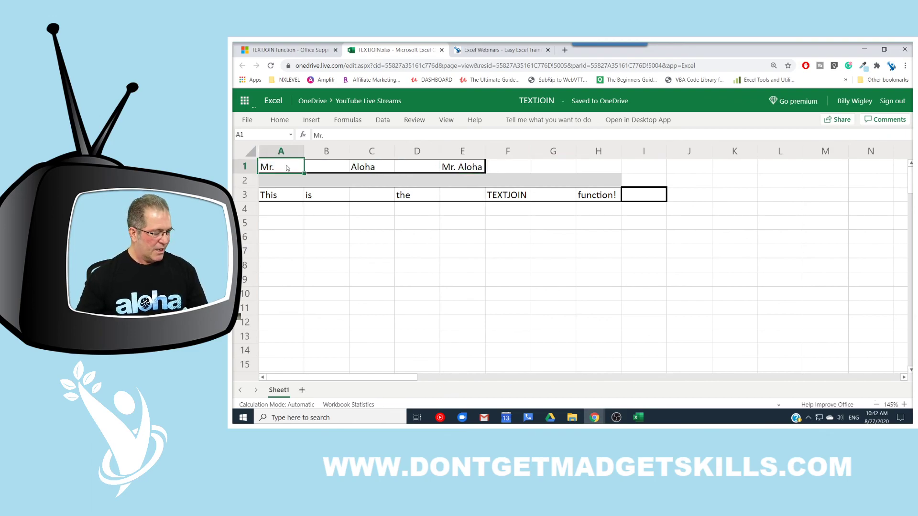
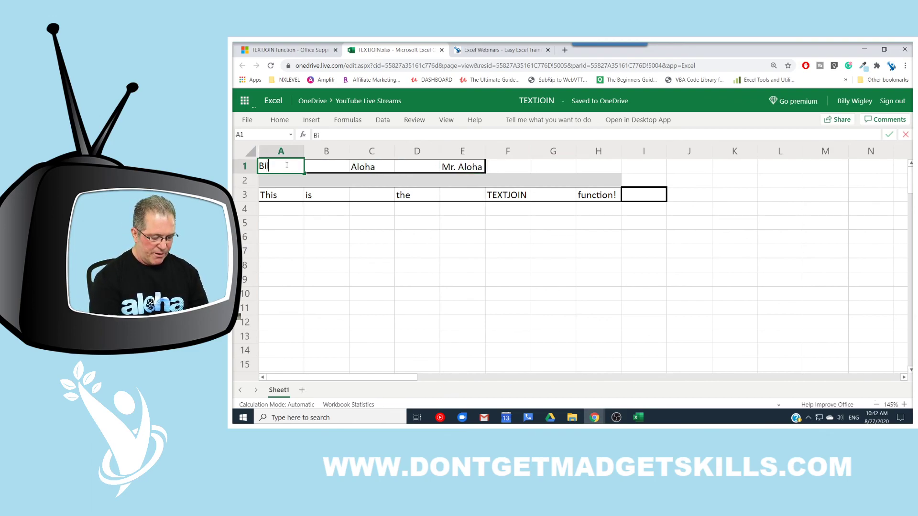
key(Tab)
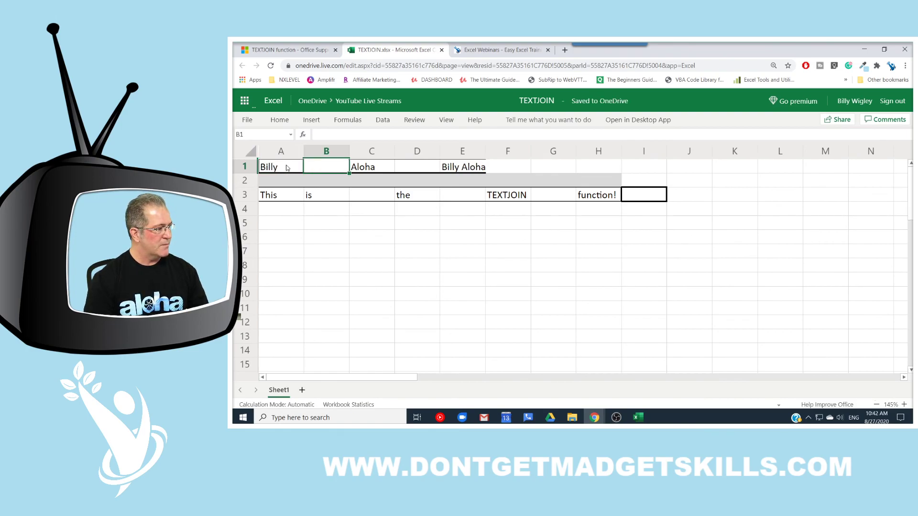
key(Tab)
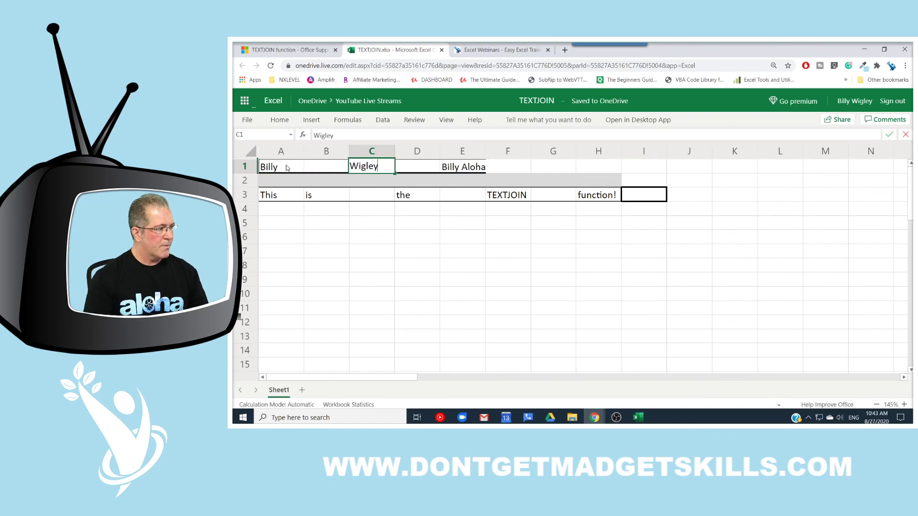
key(Return)
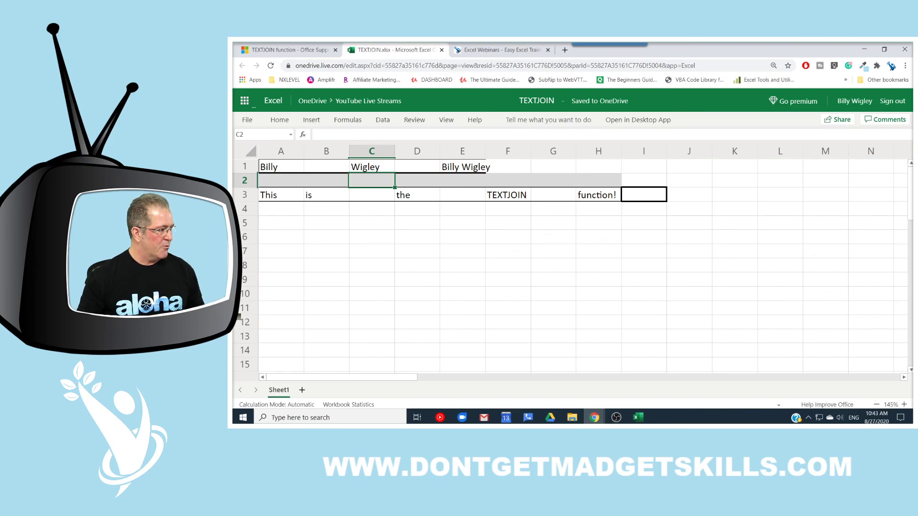
Step: Annotate the row 3 words and cell I3, then clear the marks and cancel a stray formula
mouse_move(256, 185)
mouse_down()
mouse_move(305, 219)
mouse_move(622, 203)
mouse_up()
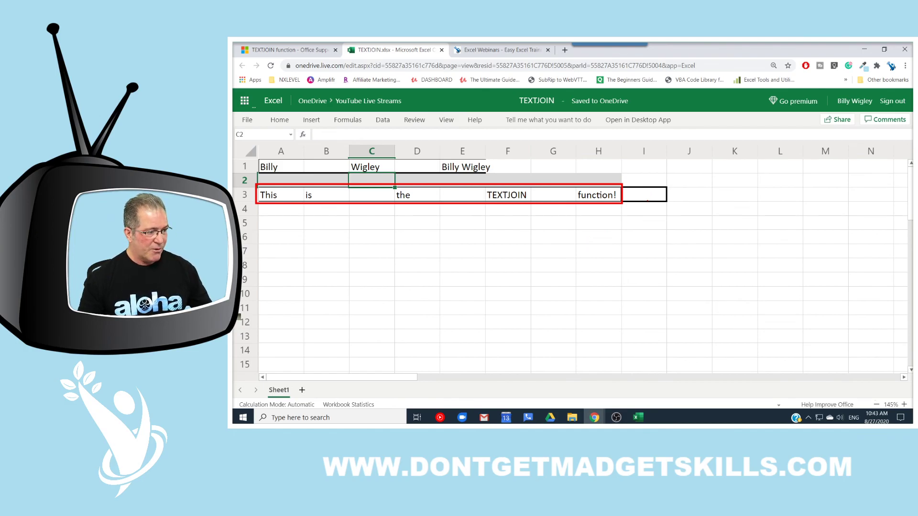
drag(647, 198, 647, 252)
key(Escape)
text(=text)
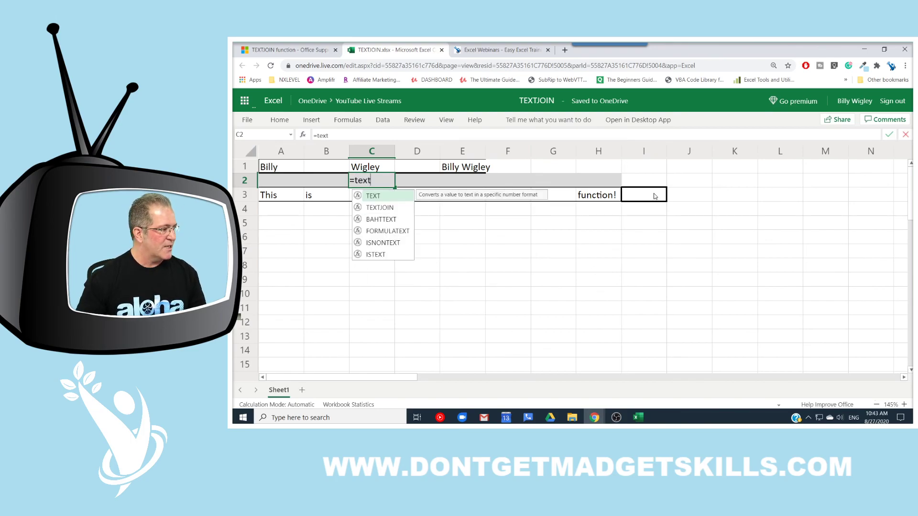
key(Escape)
key(Escape)
Step: Start a TEXTJOIN formula in I3 and point out its delimiter, ignore_empty and text arguments
click(658, 195)
double_click(658, 194)
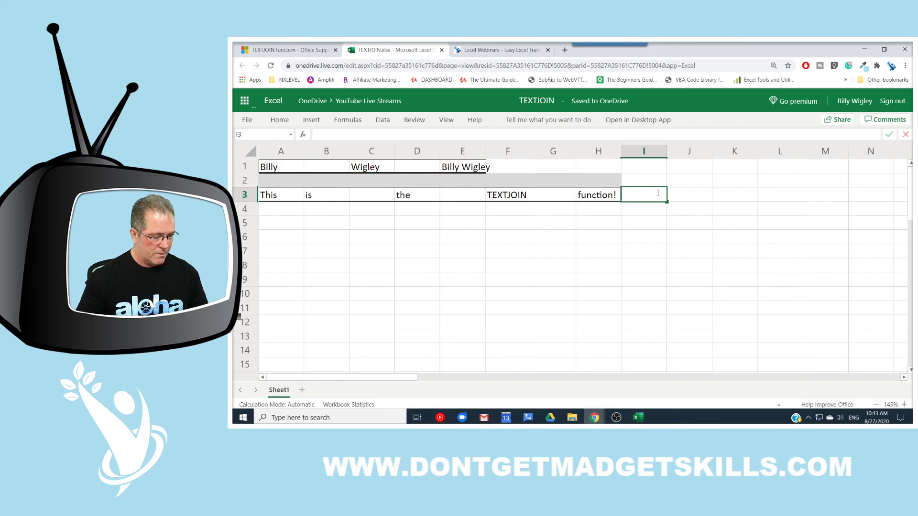
text(=text)
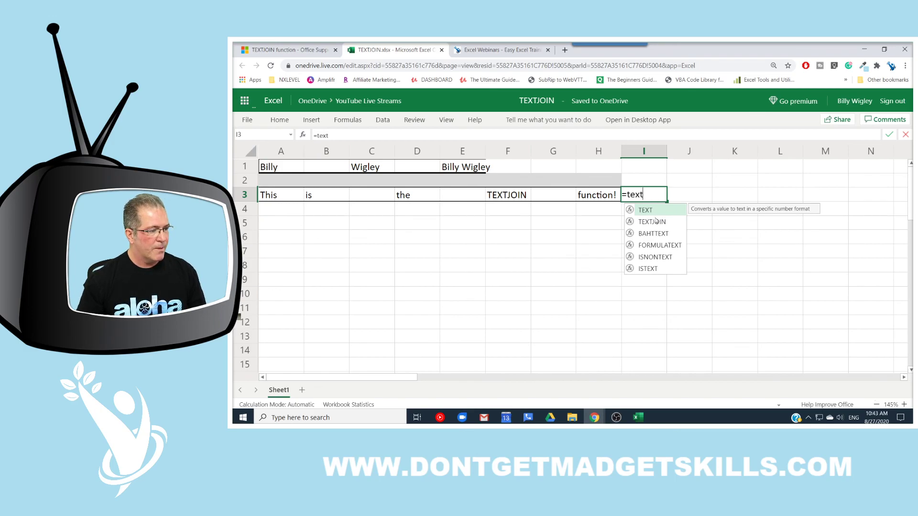
double_click(656, 223)
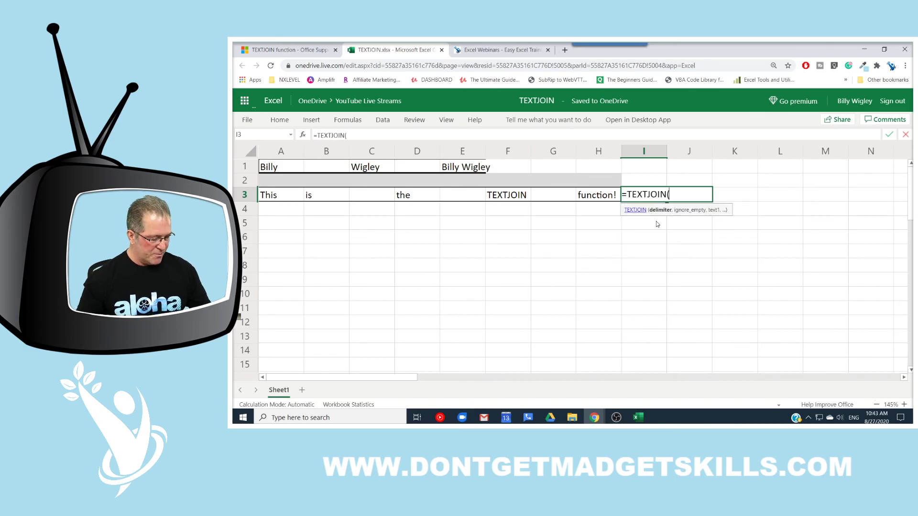
drag(596, 221, 592, 244)
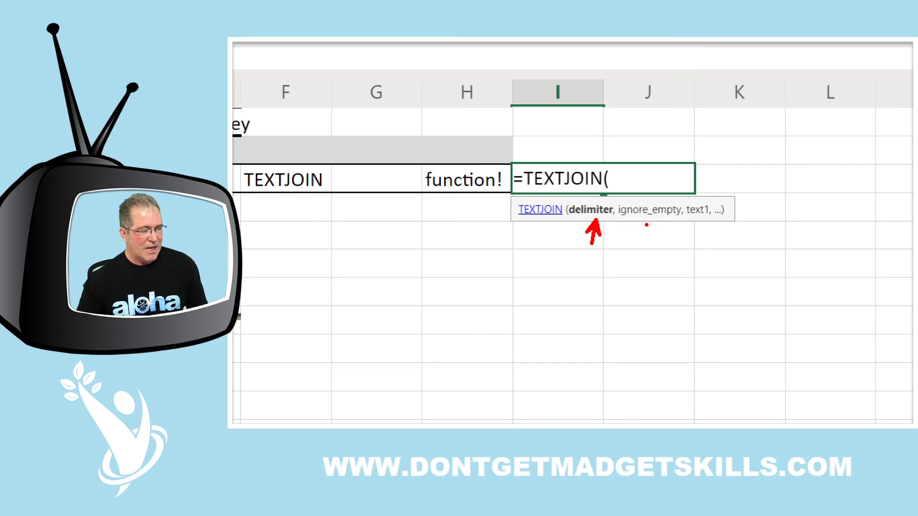
drag(656, 220, 657, 271)
drag(709, 201, 718, 173)
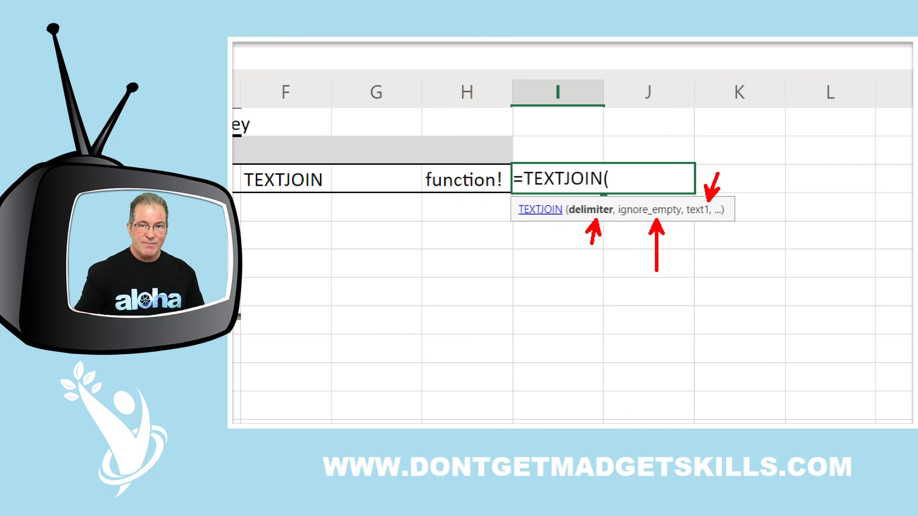
key(Escape)
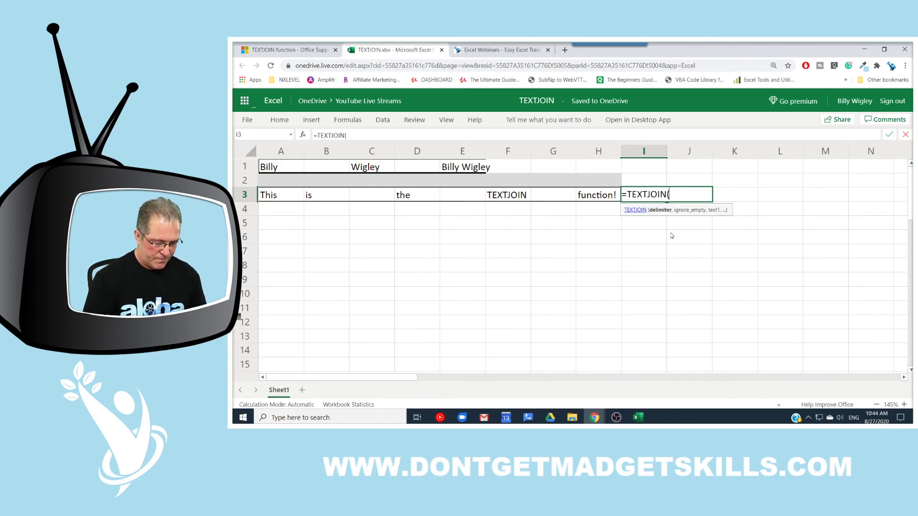
Step: Complete =TEXTJOIN(" ",TRUE,A3:H3) in I3 to show the joined sentence, then go to the webinars page
text(")
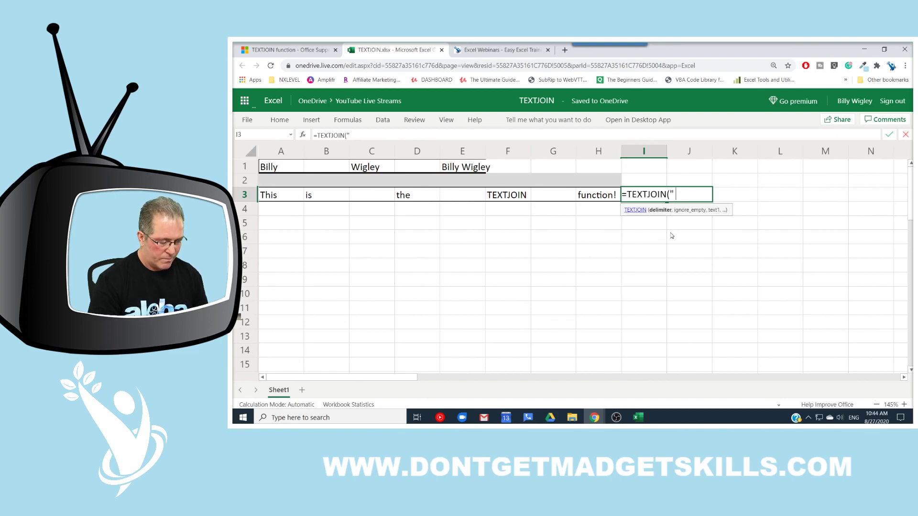
text( ",)
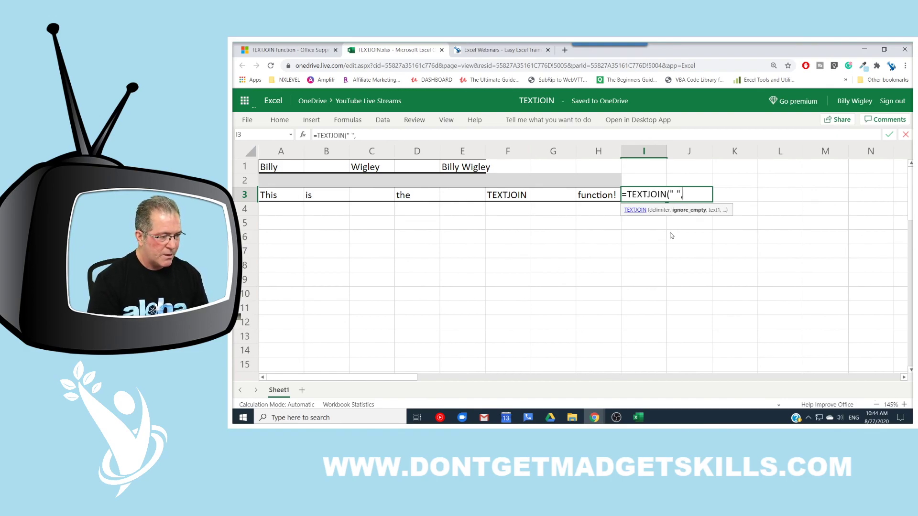
text(TRUE)
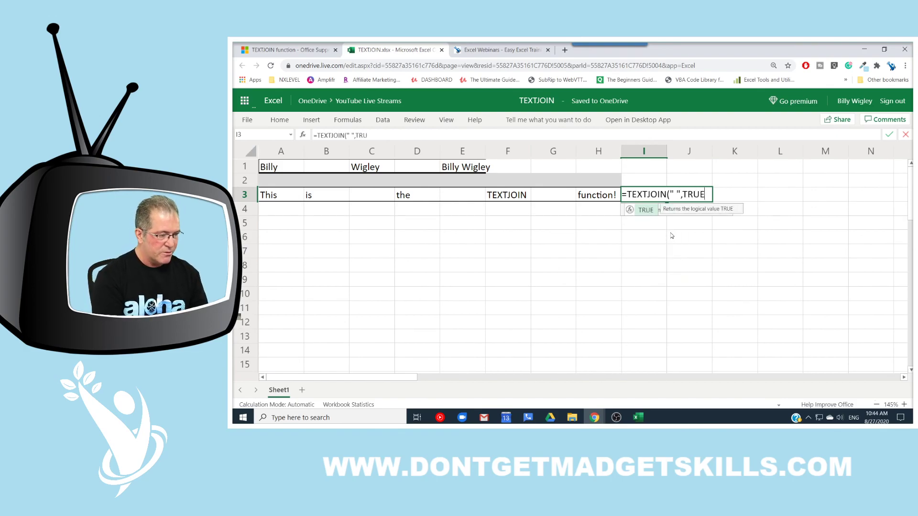
text(,)
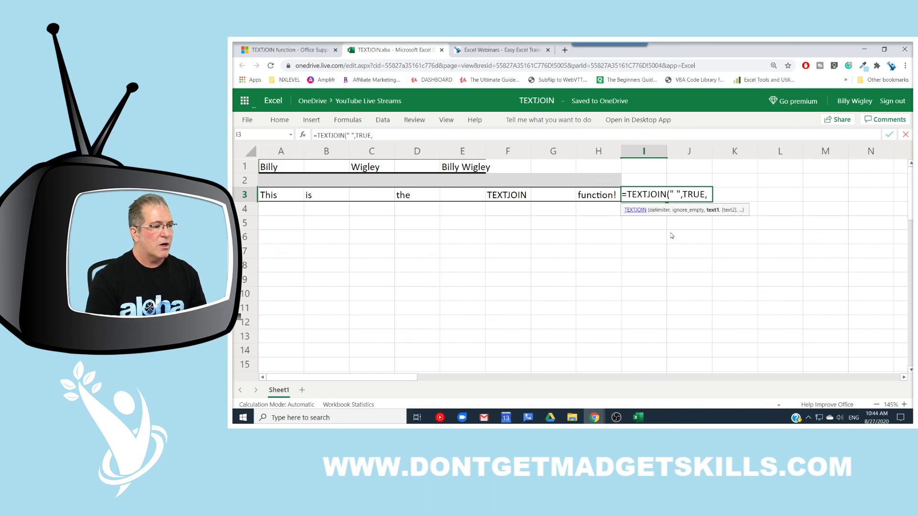
drag(280, 196, 588, 193)
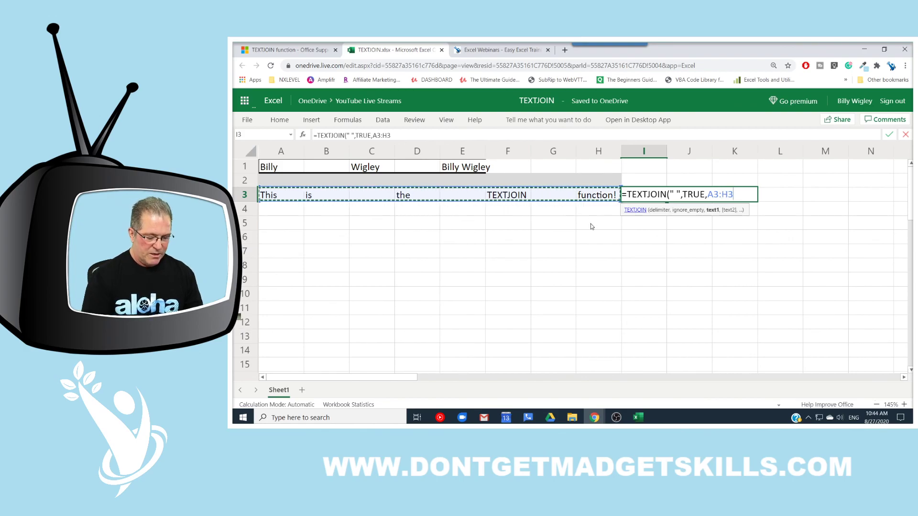
key(Return)
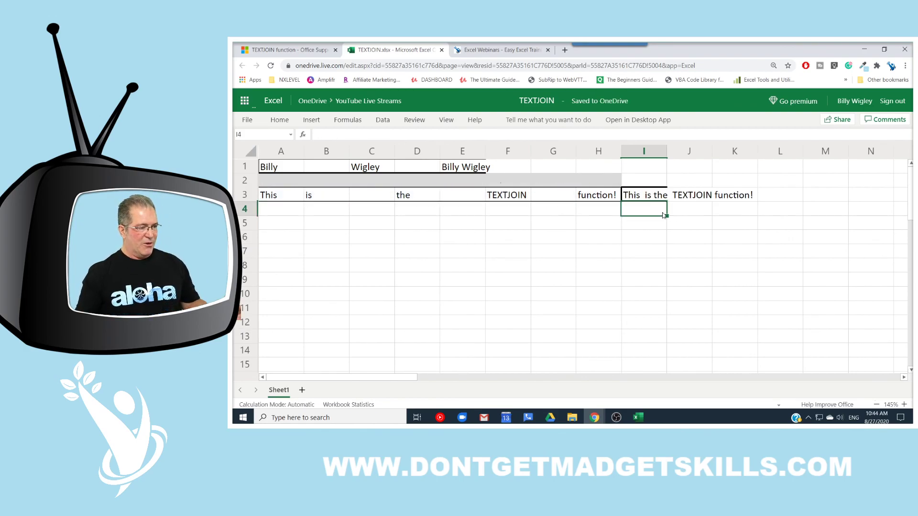
click(605, 178)
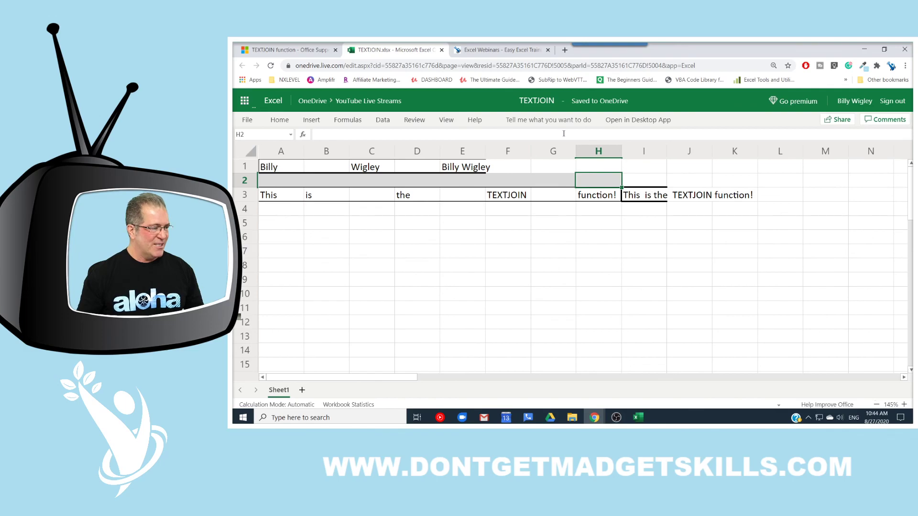
click(520, 51)
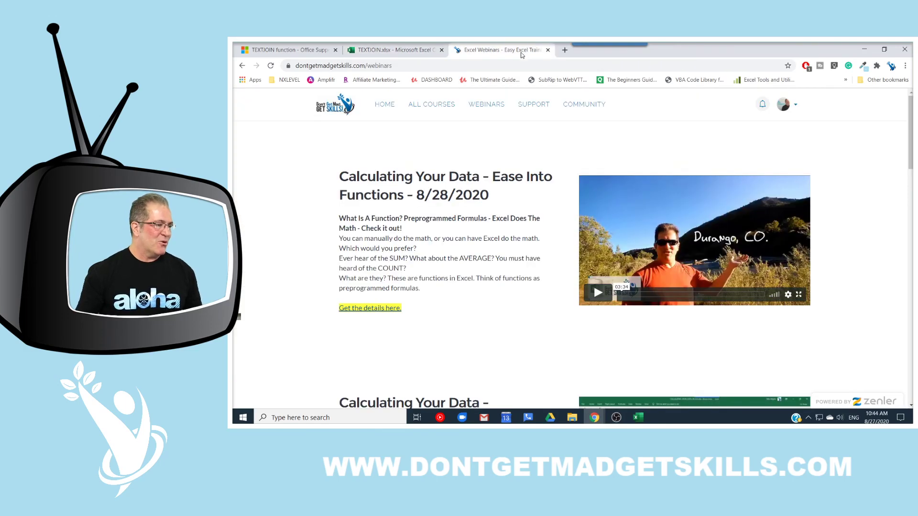
Step: Go to the training site's home page and scroll down to the All Courses list
click(394, 105)
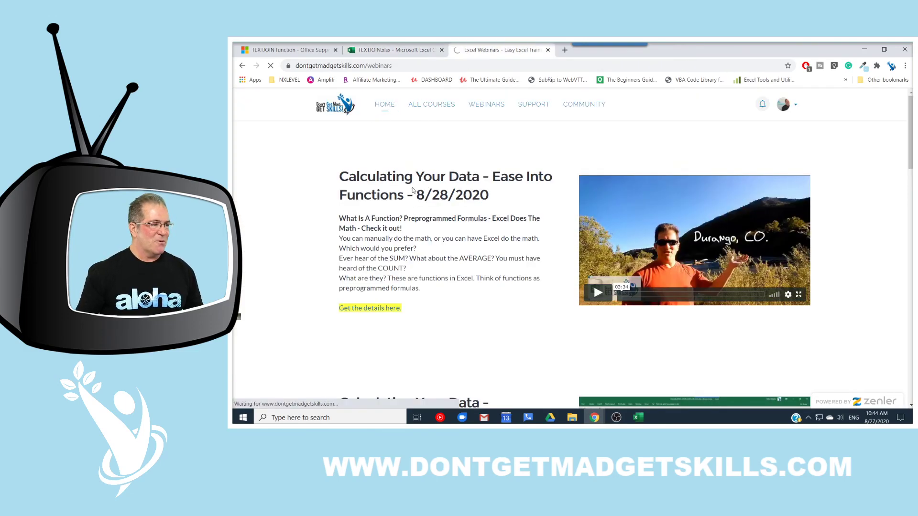
scroll(440, 253, down, 2)
scroll(440, 253, down, 1)
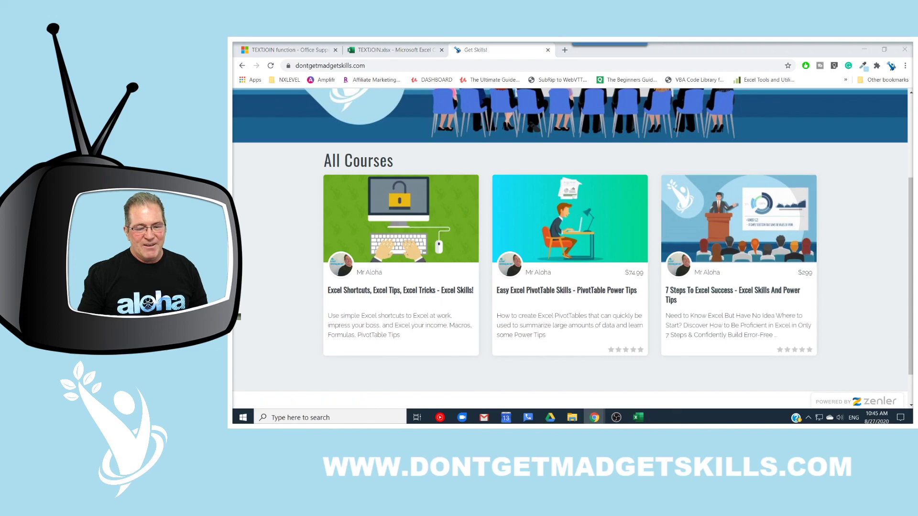
key(alt+Tab)
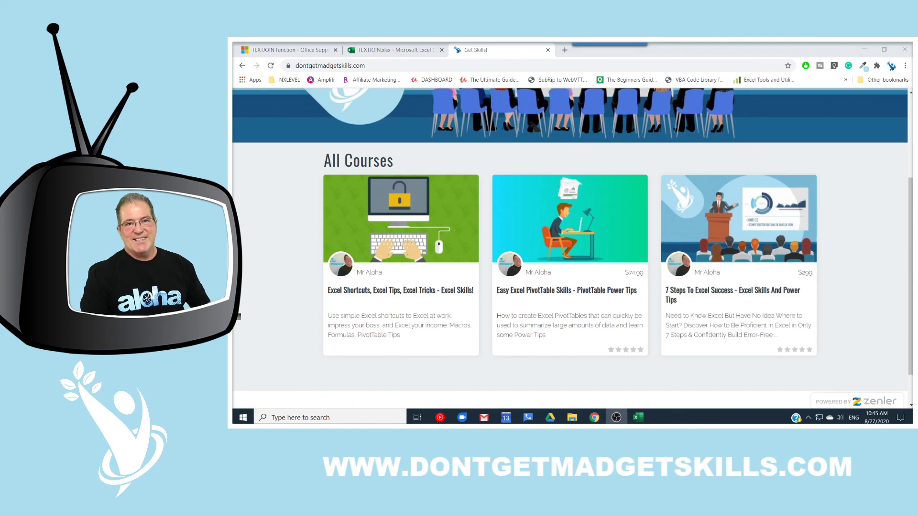